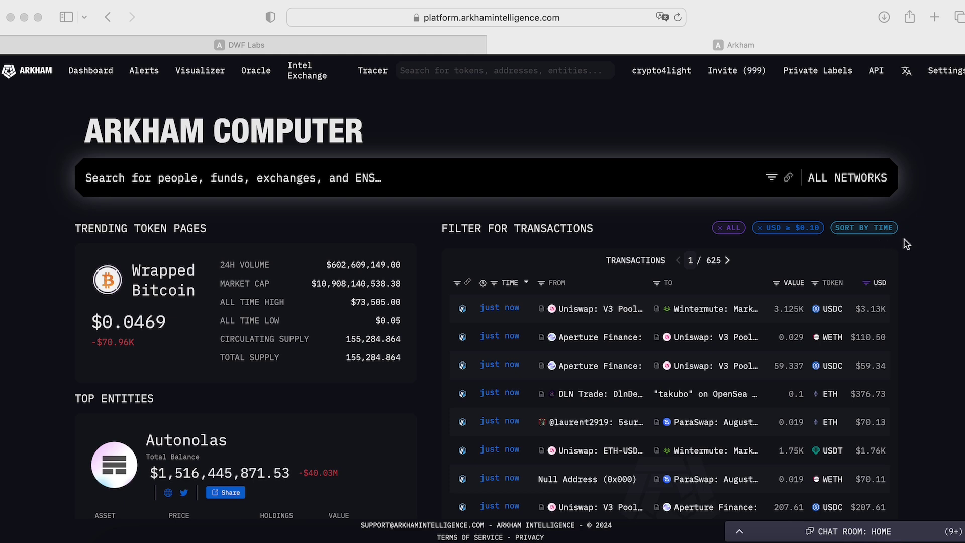
Review your profile's holdings by chain, balance history and P&L, then start a new private-label entity.
click(661, 70)
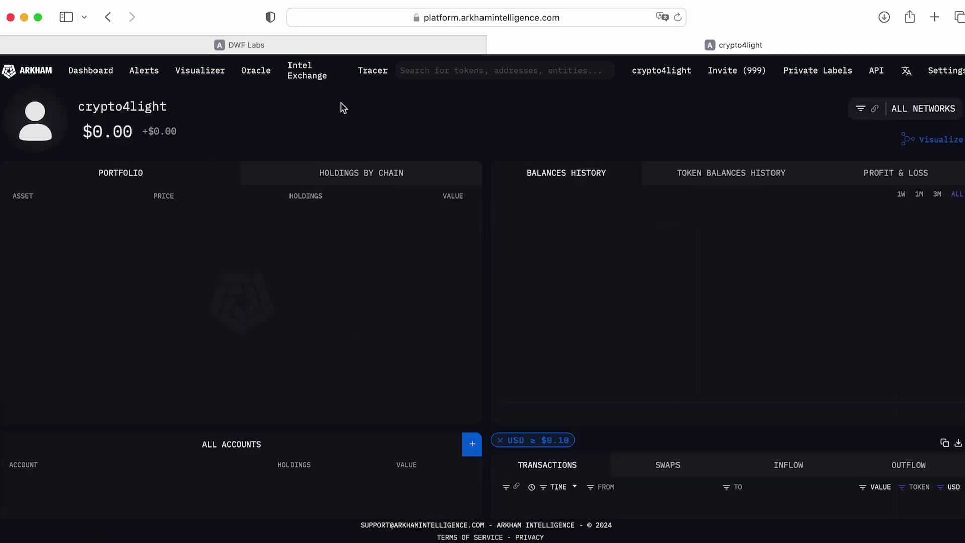
click(329, 172)
scroll(360, 334, down, 5)
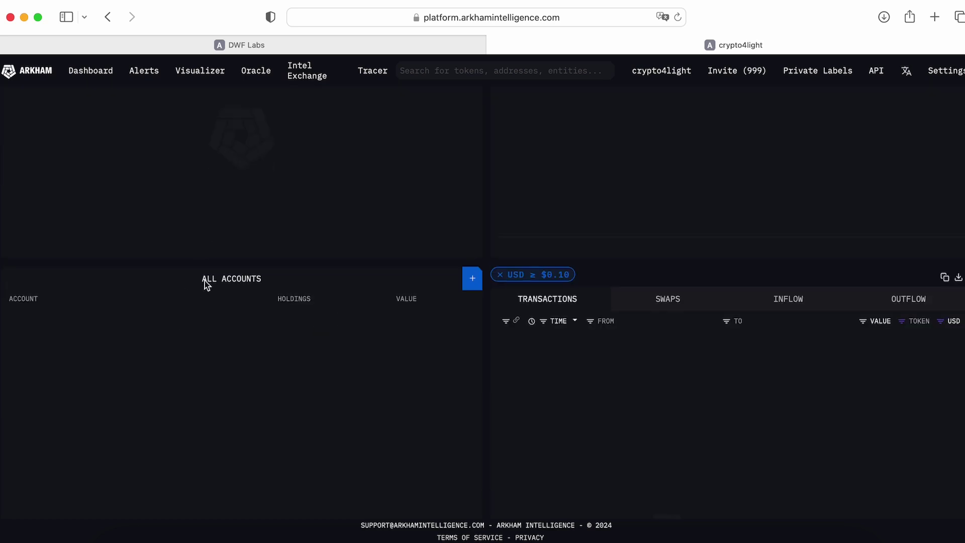
click(206, 281)
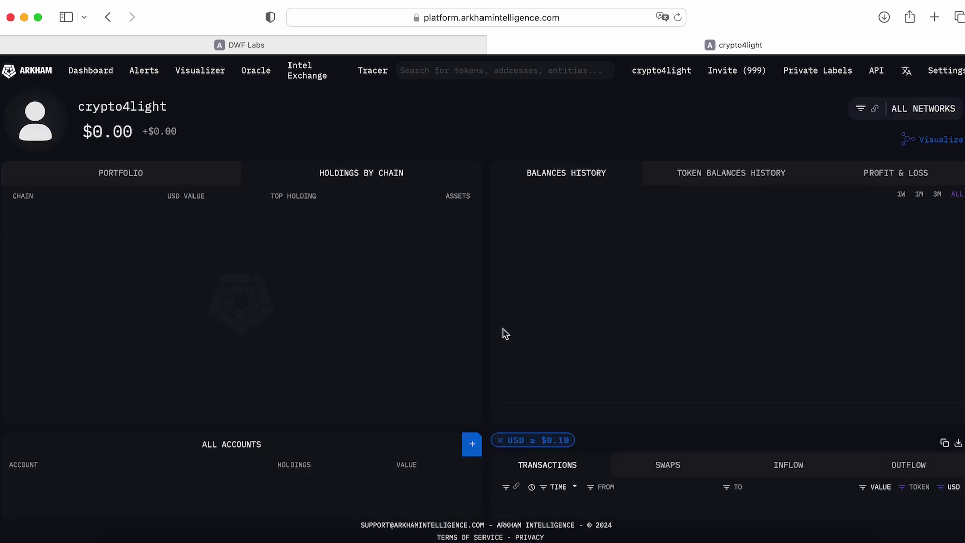
click(772, 187)
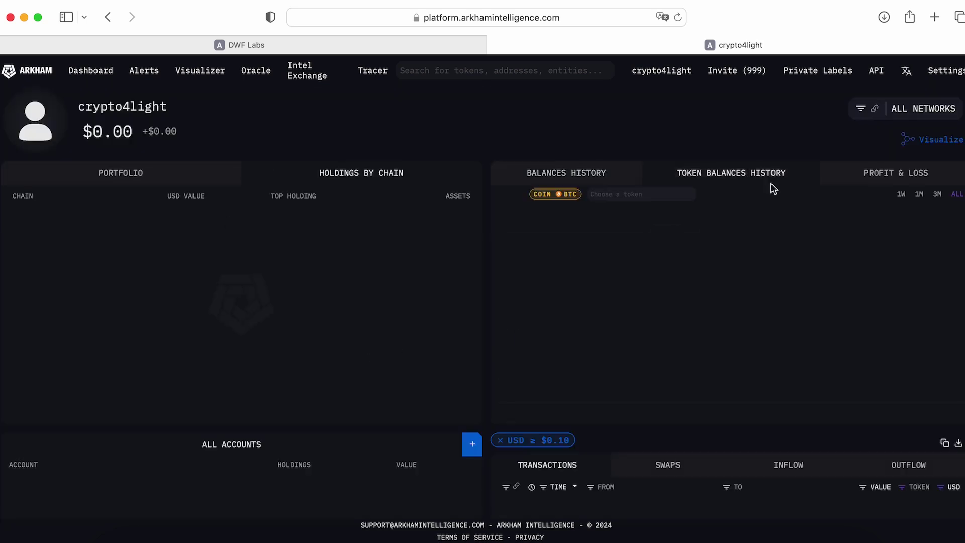
click(911, 177)
click(815, 75)
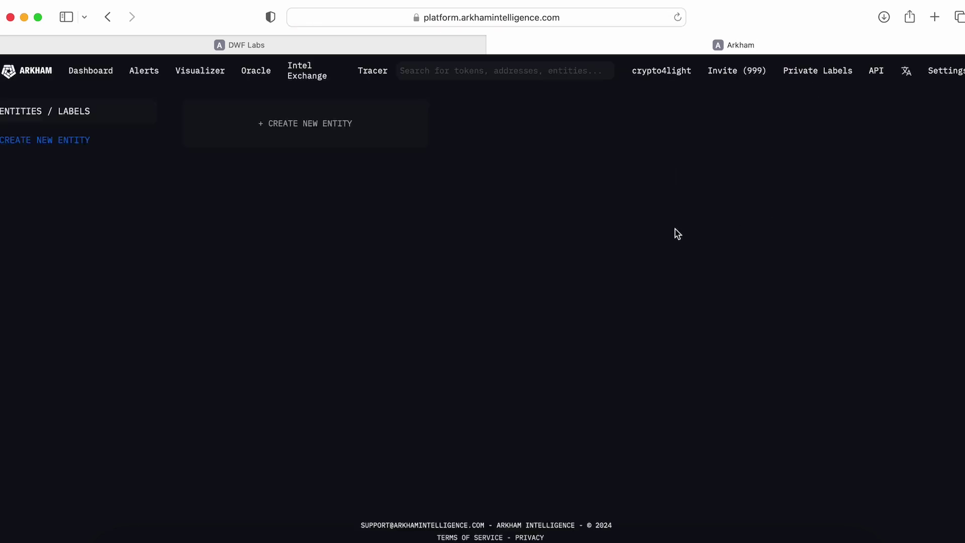
click(55, 140)
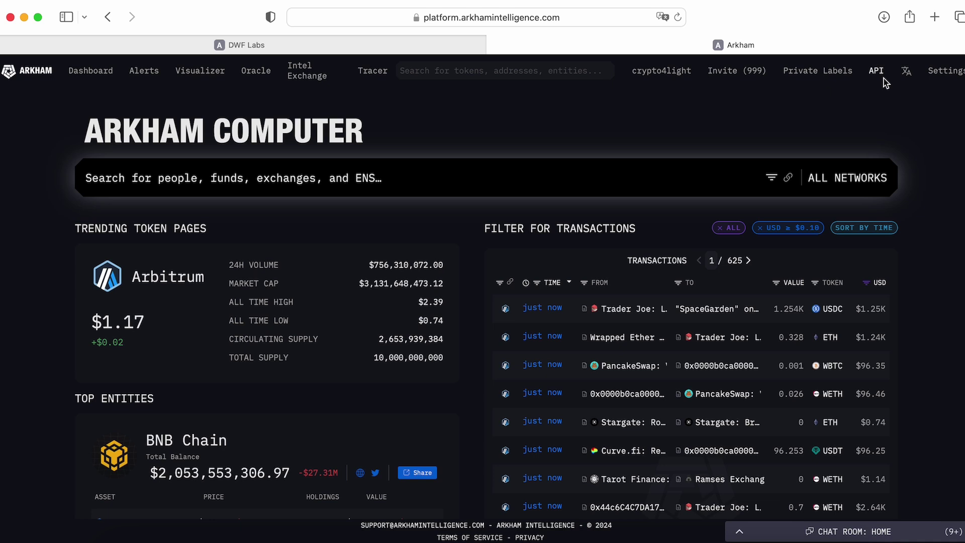
Open the trending Avalanche token page and list its top holders by outflow.
click(906, 71)
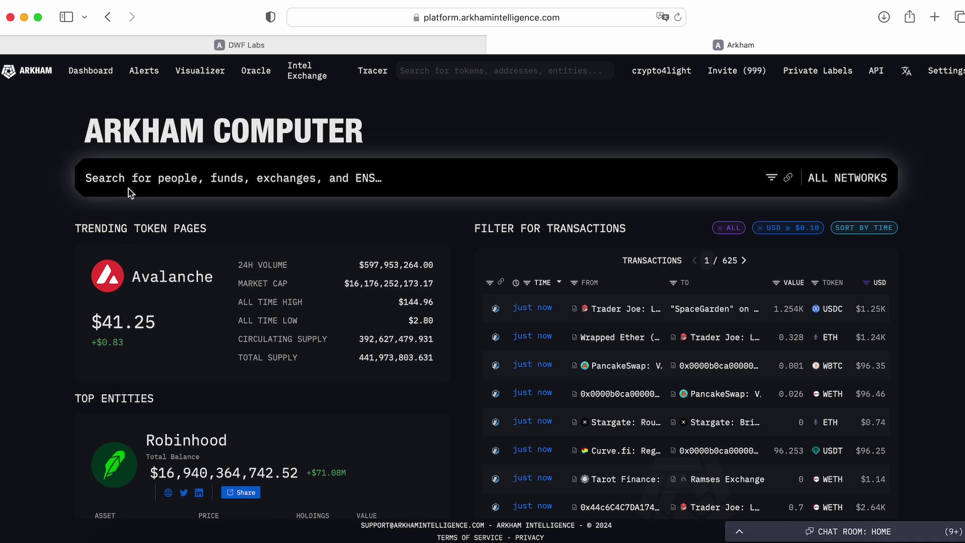
click(115, 285)
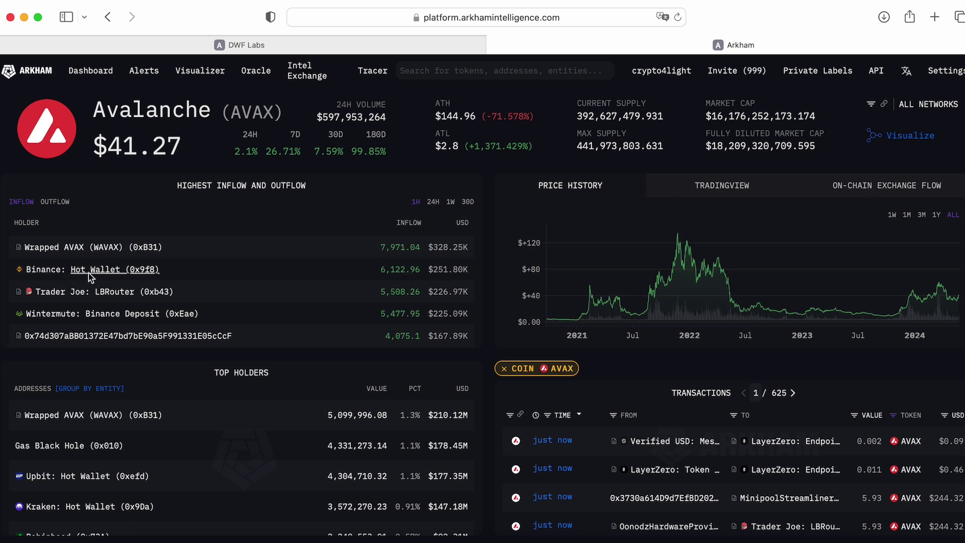
click(55, 202)
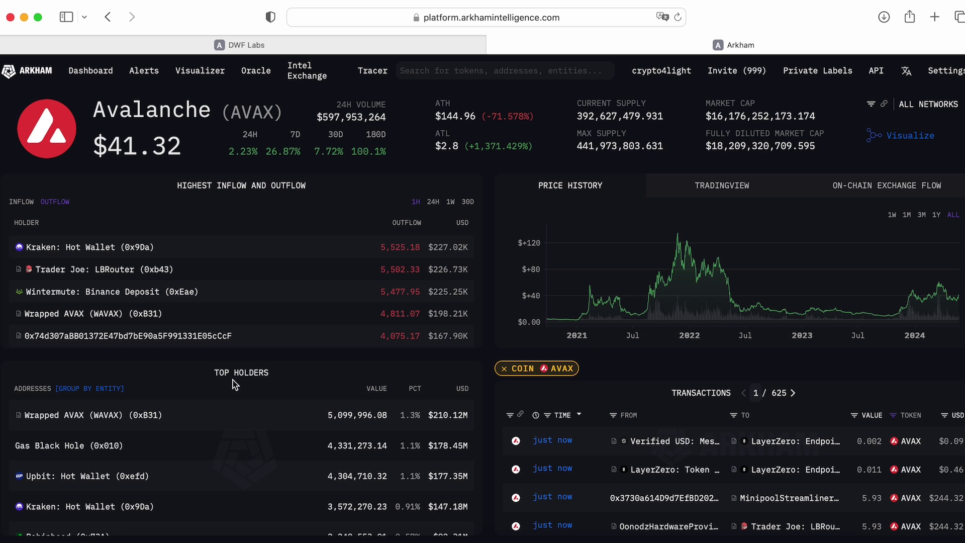
Show Avalanche's on-chain exchange flow chart, stepping the range through 7D and 30D to 1Y.
click(749, 192)
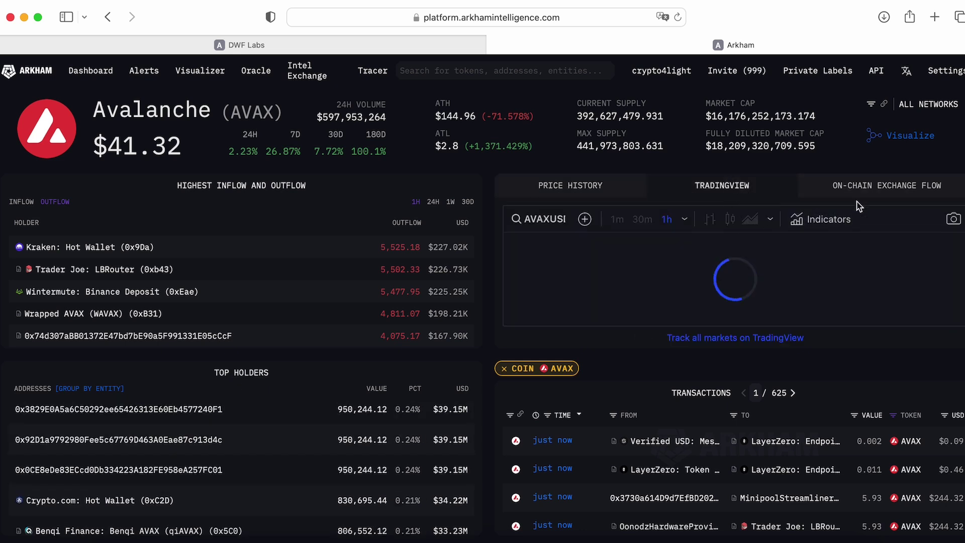
click(882, 189)
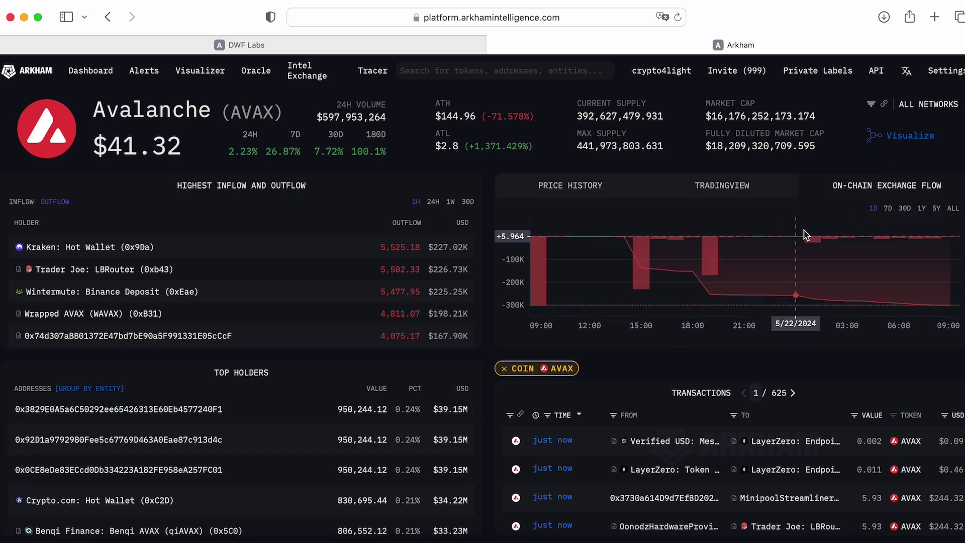
click(888, 209)
click(904, 210)
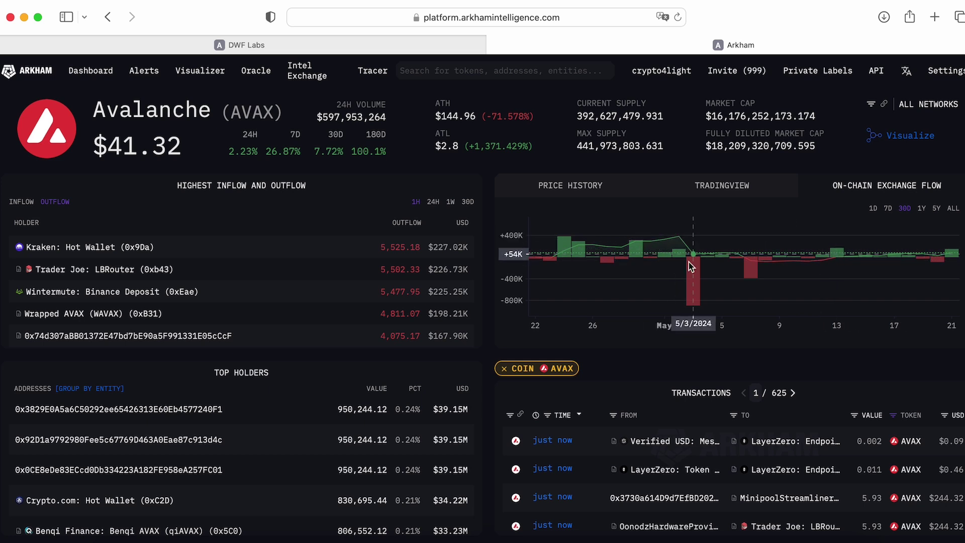
click(923, 208)
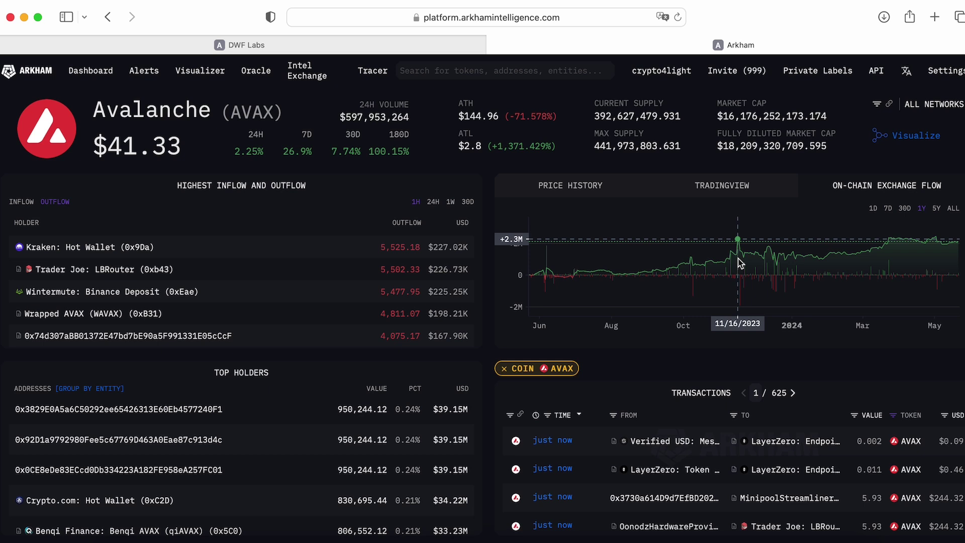
scroll(666, 464, down, 1)
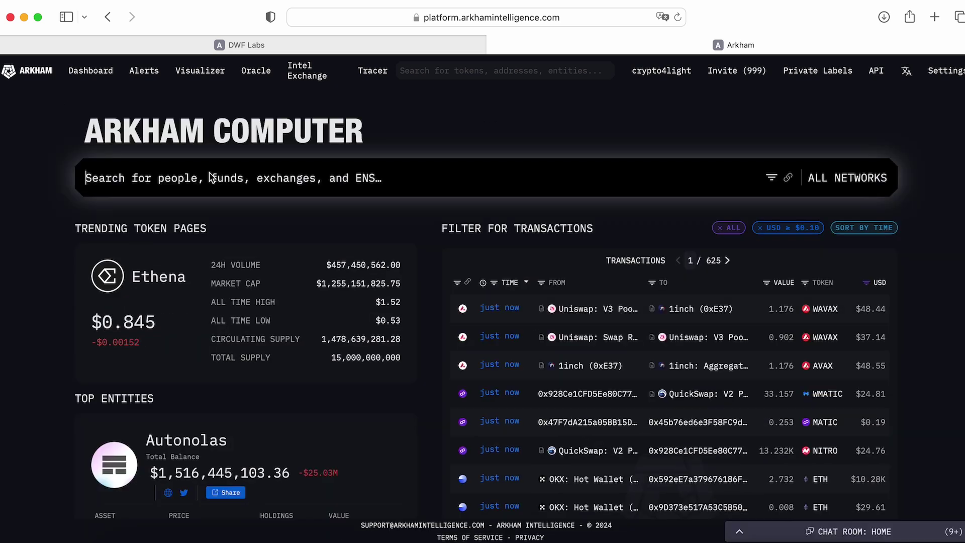
Search 'dwf', open the DWF Labs entity page and scroll its token portfolio.
text(dw)
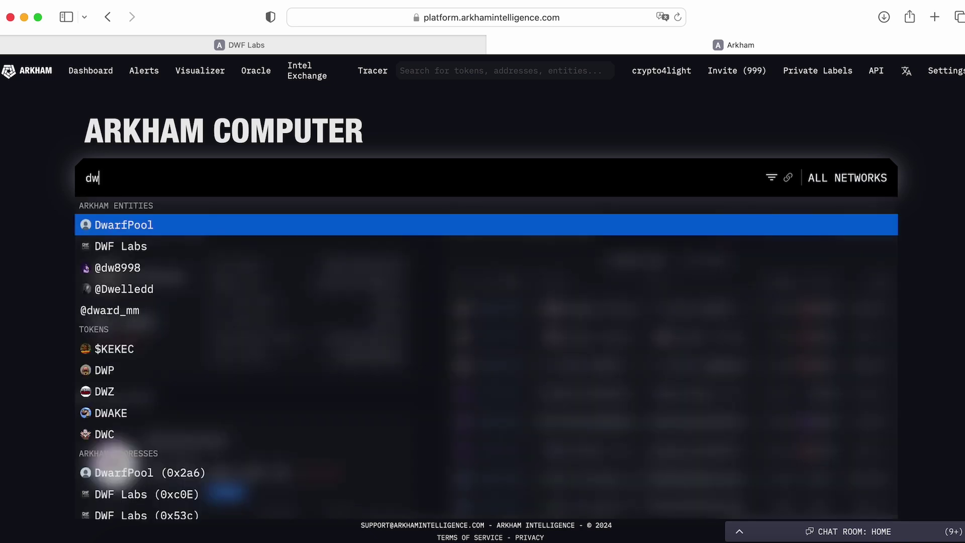
text(f)
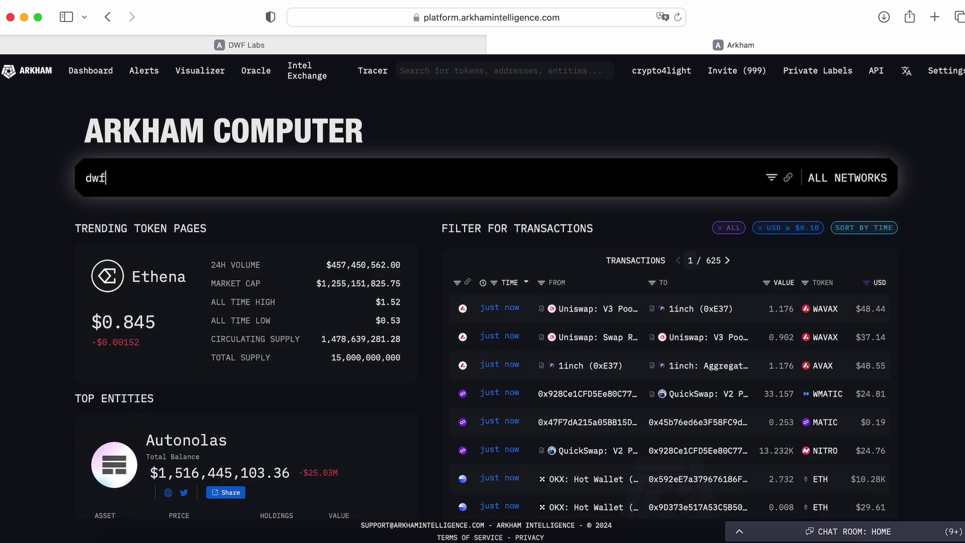
key(Return)
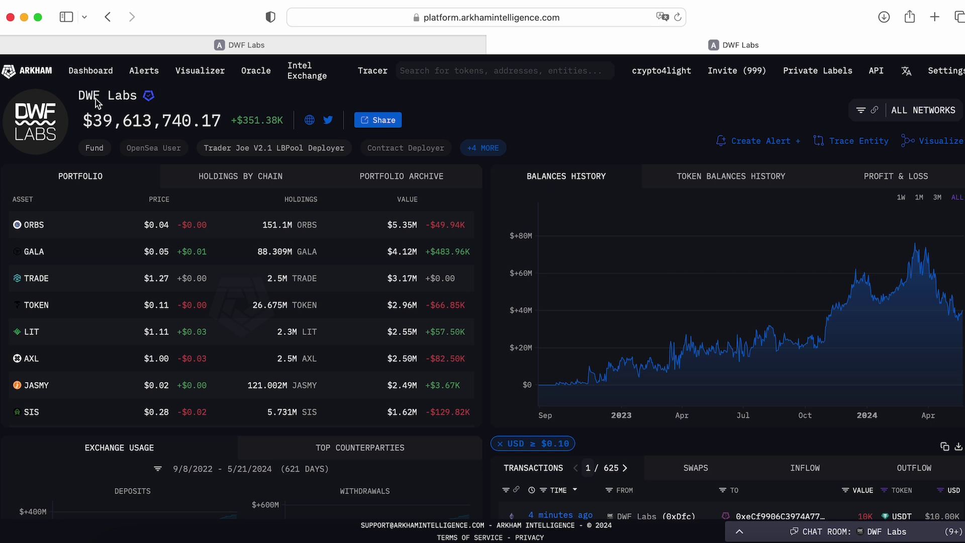
mouse_move(148, 104)
scroll(97, 273, down, 5)
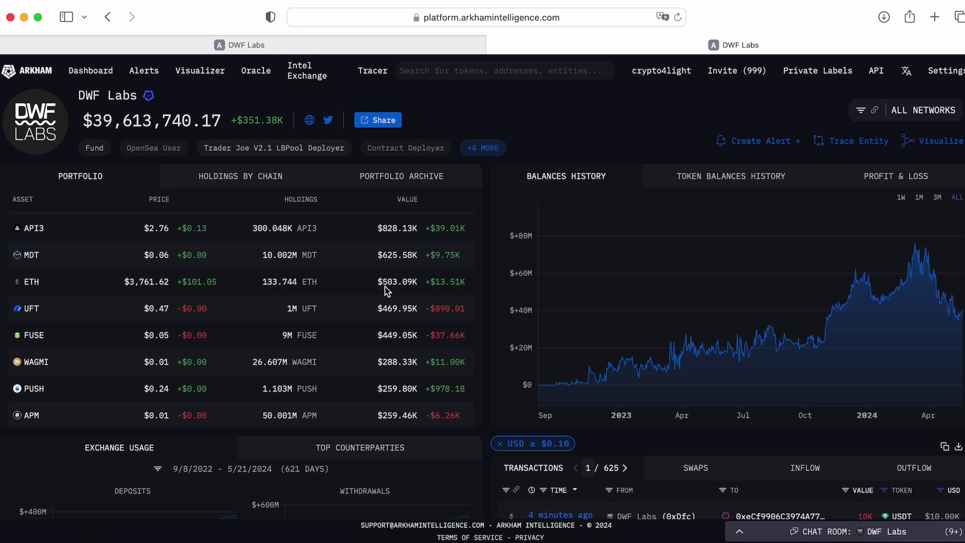
View DWF Labs holdings by chain and narrow Exchange Usage to 2/24/2023–11/26/2023.
click(216, 179)
scroll(150, 256, up, 1)
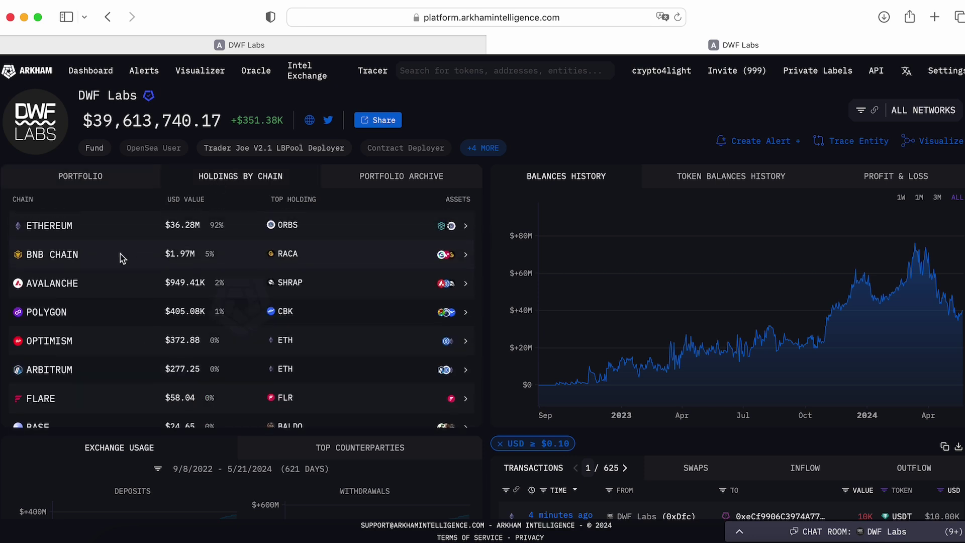
scroll(156, 275, down, 5)
drag(157, 269, 452, 254)
Compare DWF Labs' holdings on 15/05/2024 versus 22/05/2024 in the Portfolio Archive.
scroll(479, 302, up, 5)
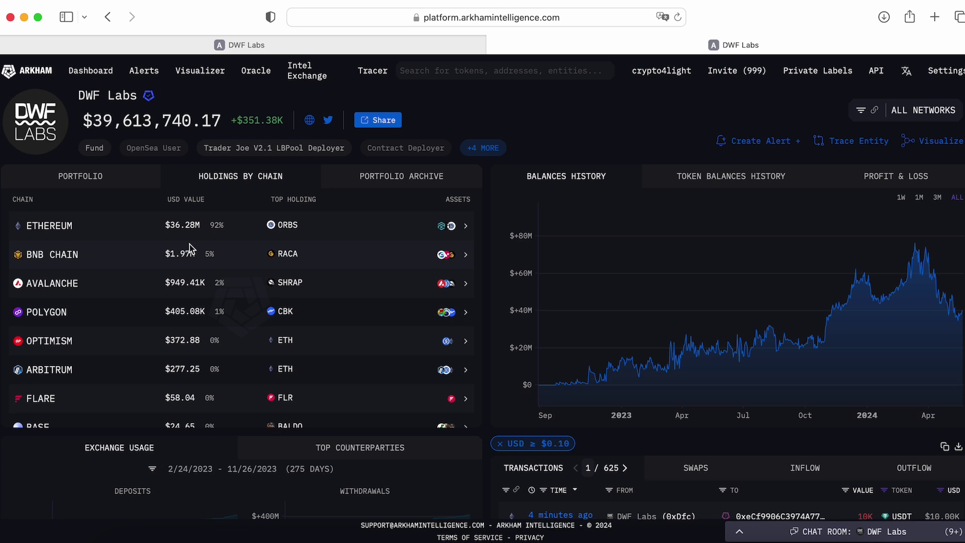
click(421, 177)
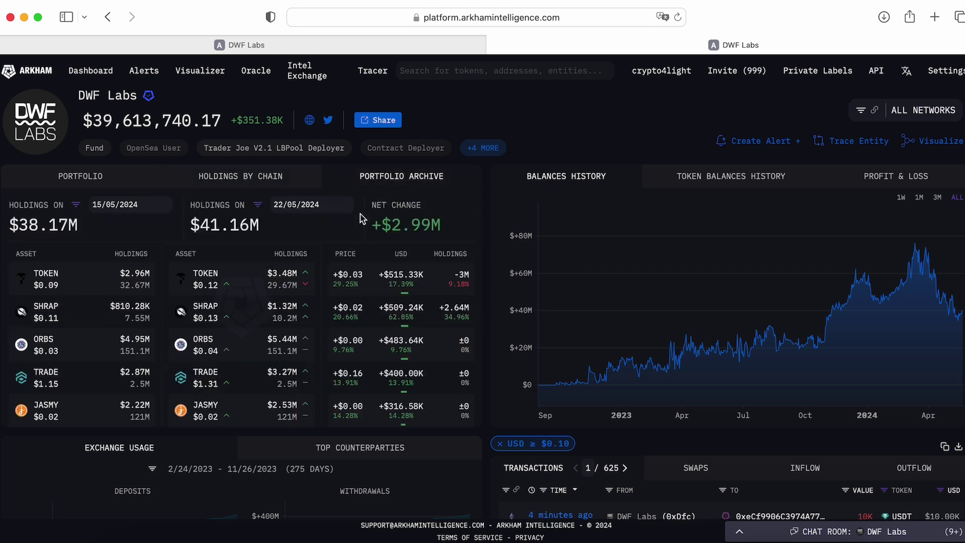
scroll(288, 215, down, 3)
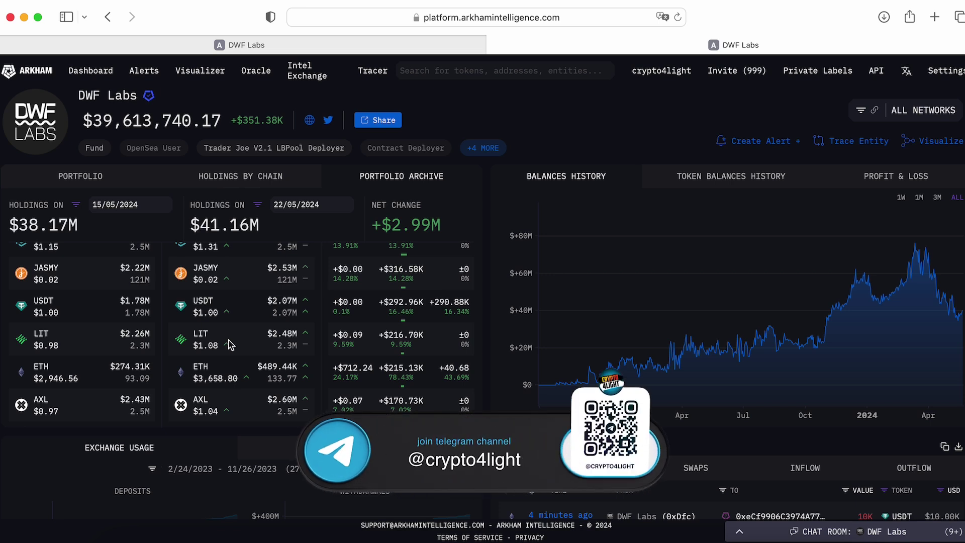
Set DWF Labs' Exchange Usage date range to 1/24/2023–11/10/2023 (290 days).
scroll(493, 273, down, 5)
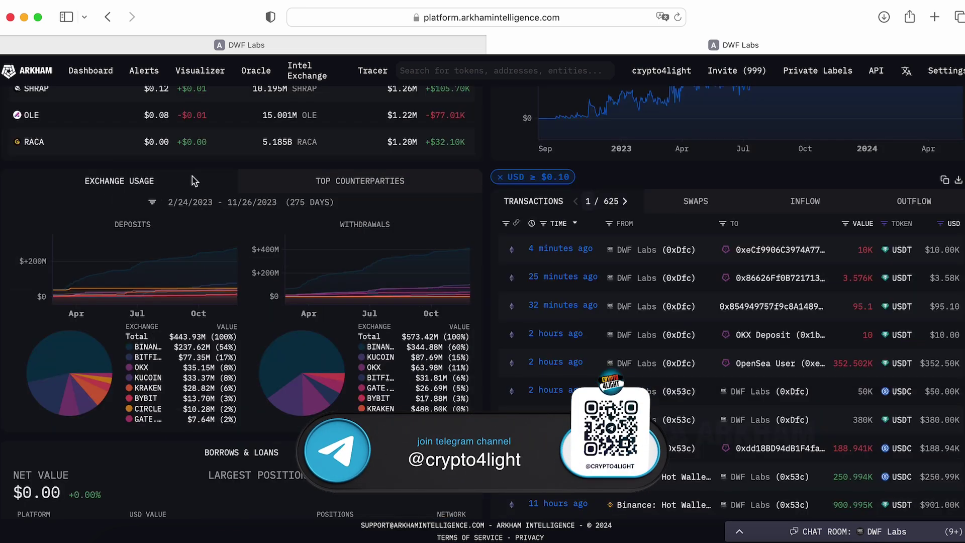
click(152, 202)
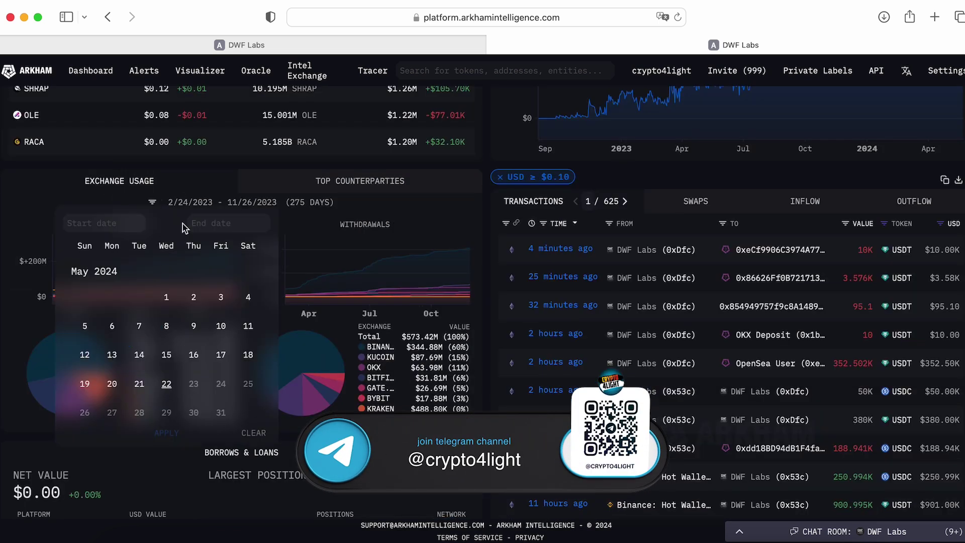
scroll(131, 211, down, 2)
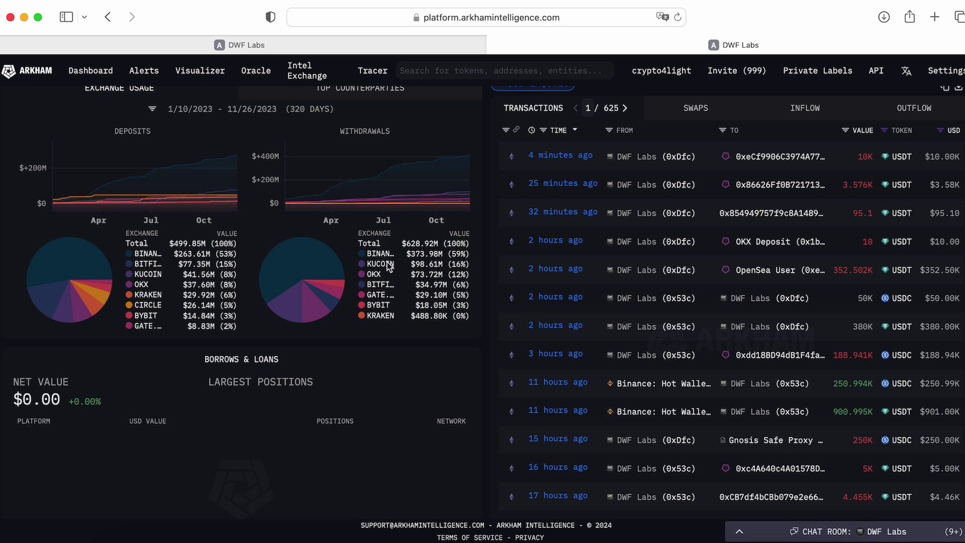
scroll(484, 302, down, 1)
scroll(201, 362, down, 3)
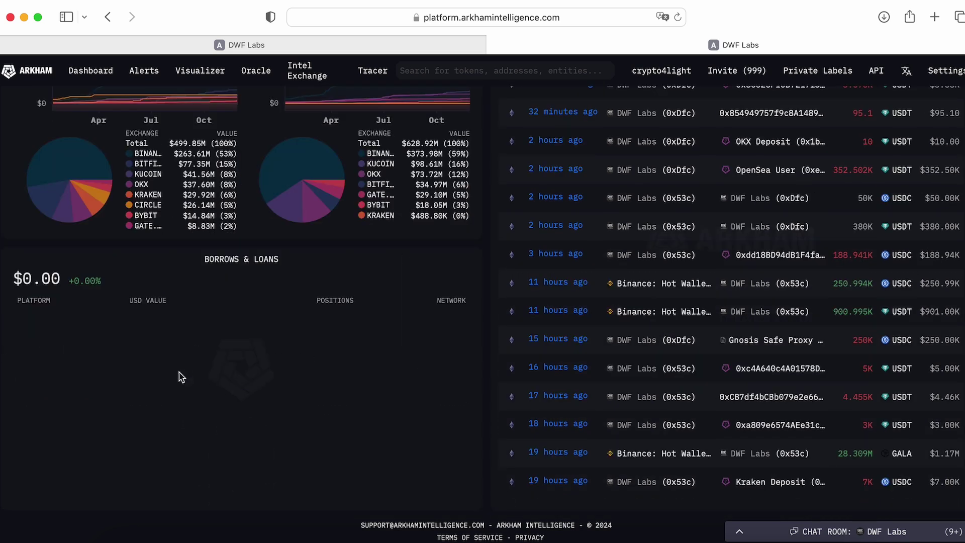
scroll(553, 301, up, 7)
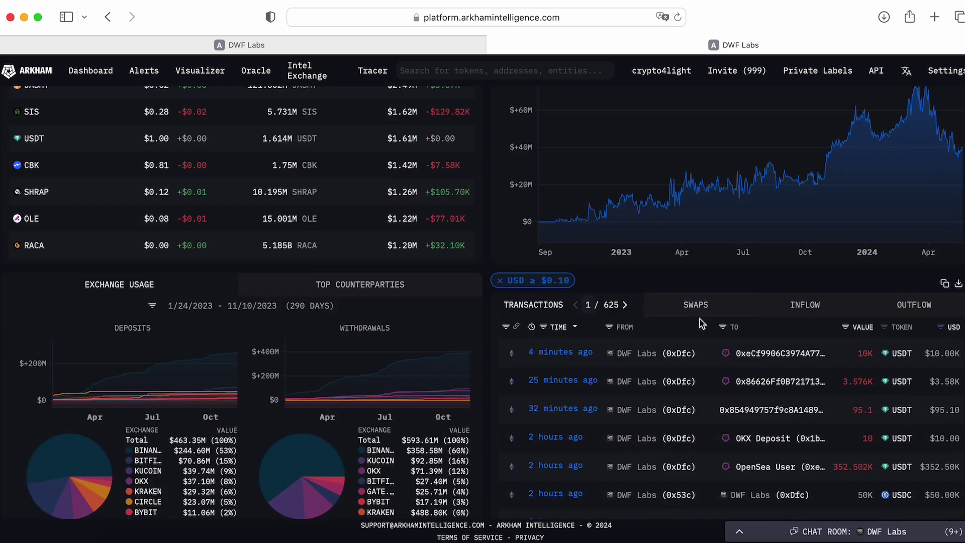
click(505, 327)
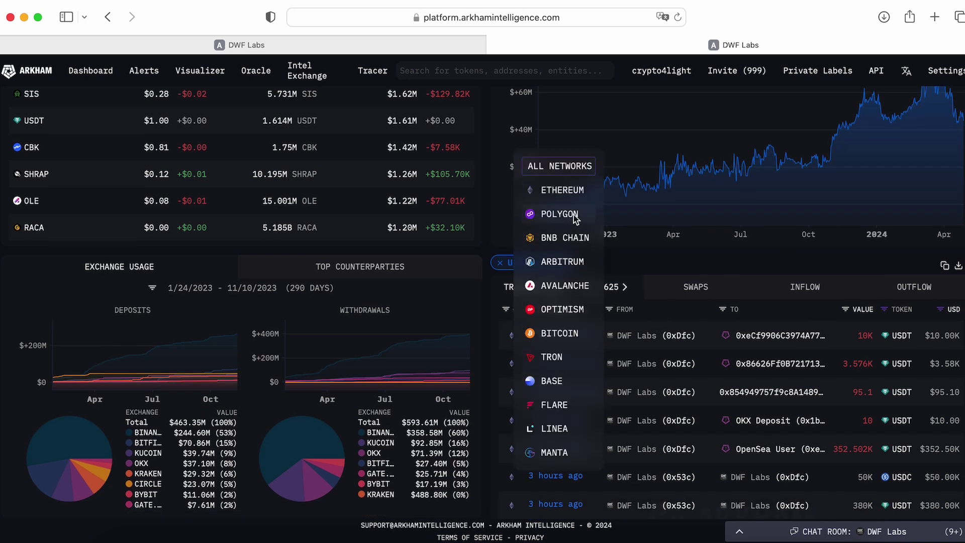
Filter DWF Labs transactions to the Arbitrum network and raise the minimum VALUE filter.
click(563, 262)
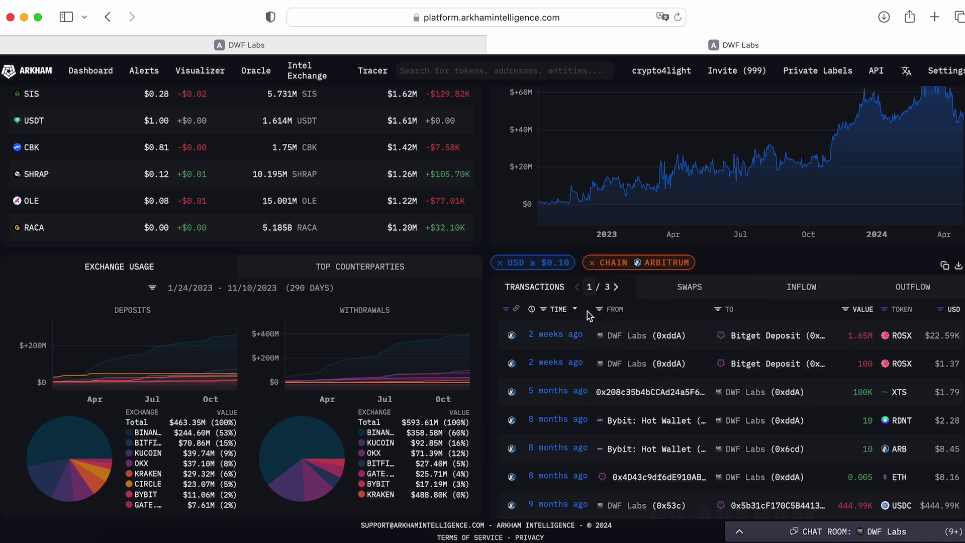
click(844, 310)
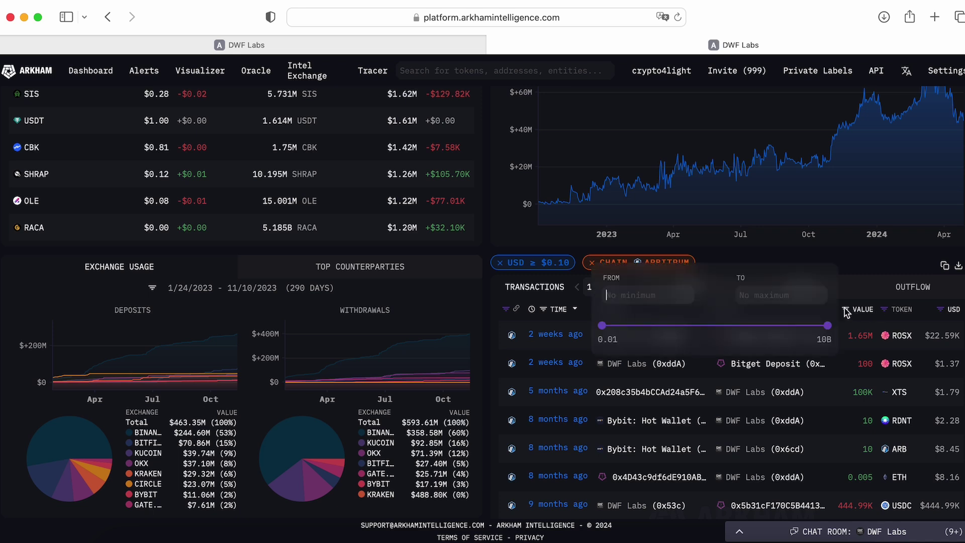
drag(606, 327, 709, 333)
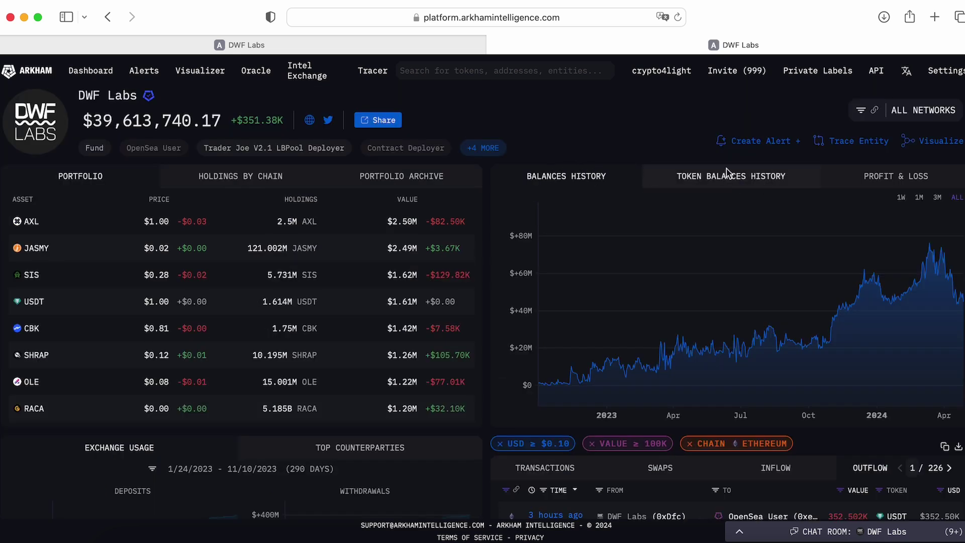
Switch DWF Labs' chart from token balances history to the daily and cumulative profit and loss view.
click(730, 176)
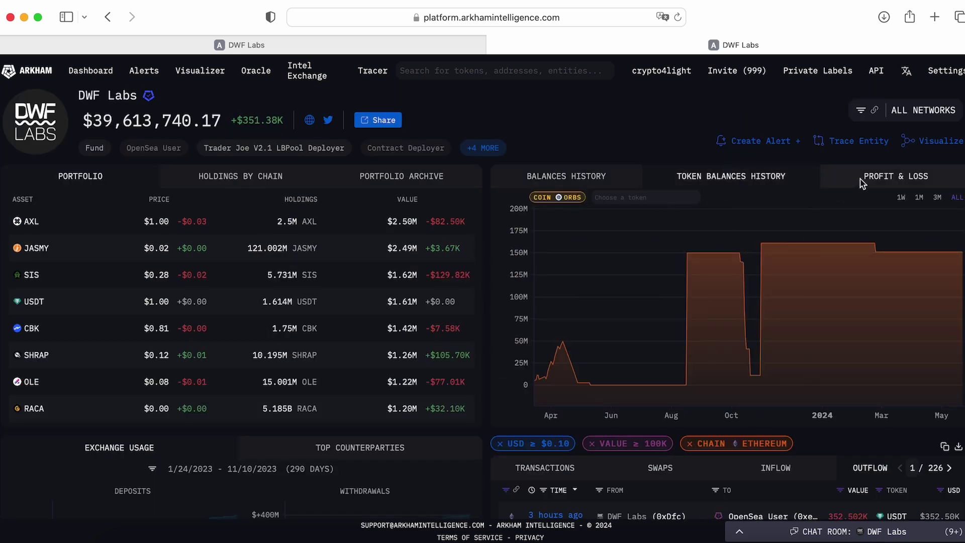
click(915, 180)
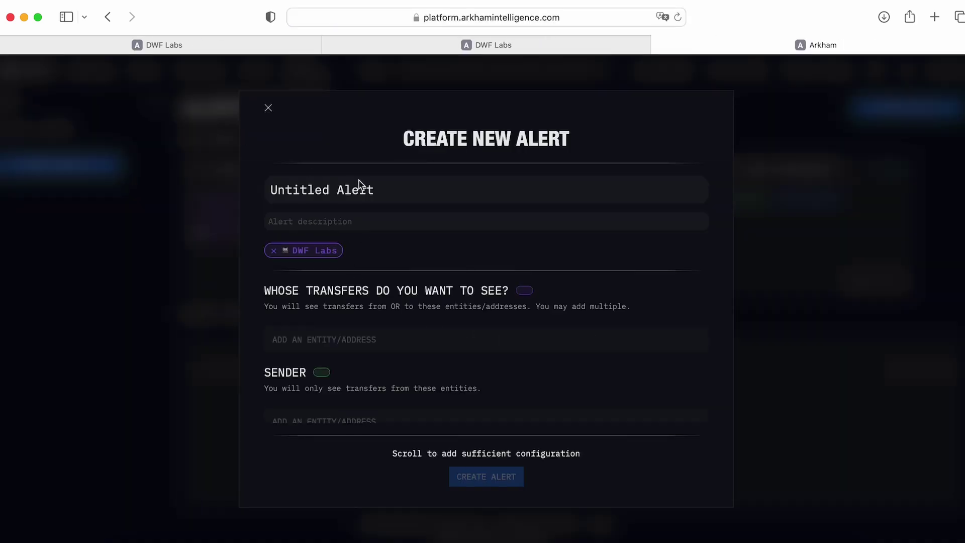
Rename the new alert from Untitled to 'alert' and add DWF Labs as the watched entity.
drag(330, 191, 259, 187)
key(BackSpace)
text(alert)
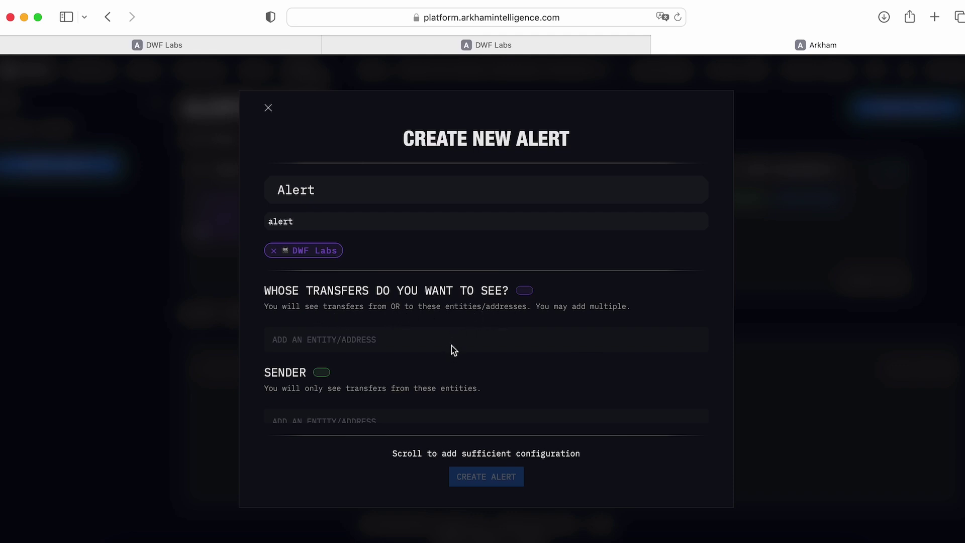
text(dwf)
click(324, 374)
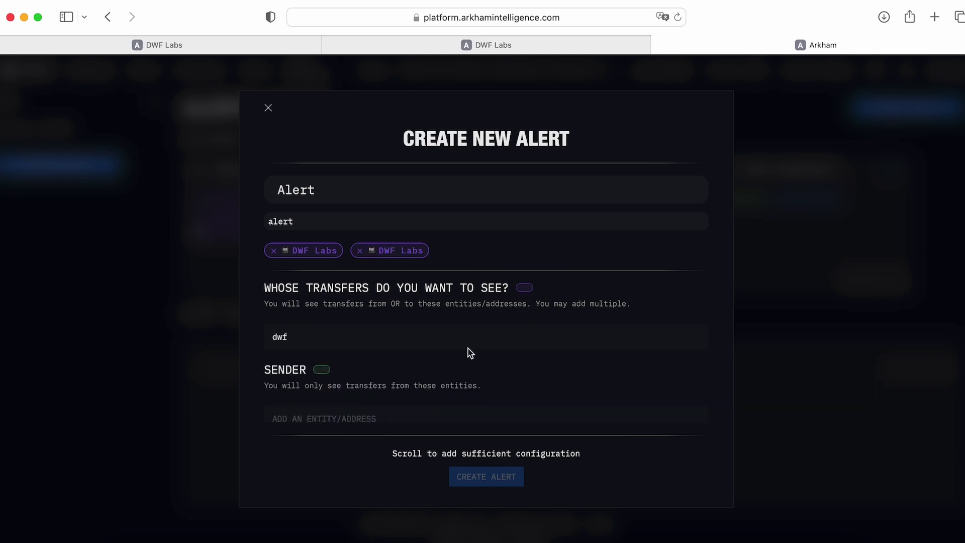
Set Binance as the transfer sender and BNB Chain as the recipient.
scroll(402, 353, down, 2)
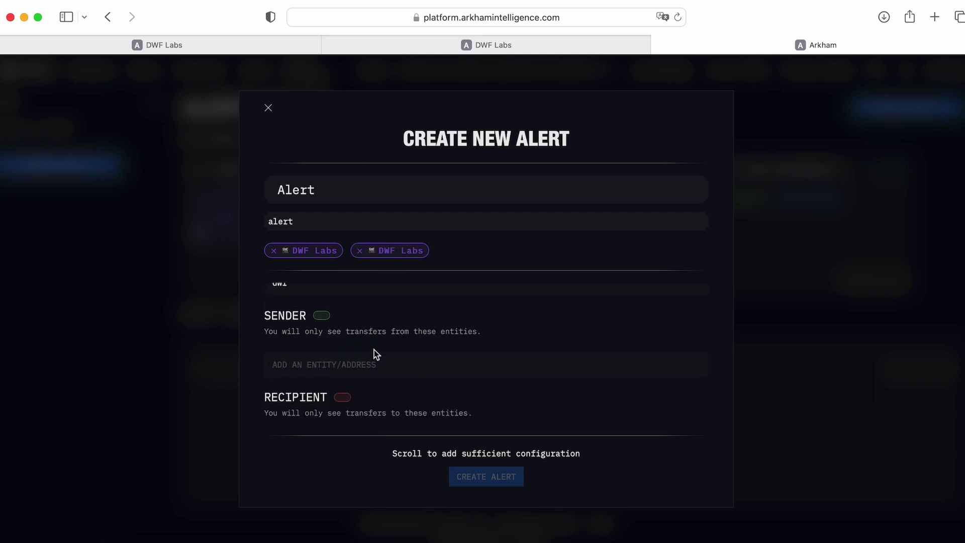
click(349, 369)
text(bina)
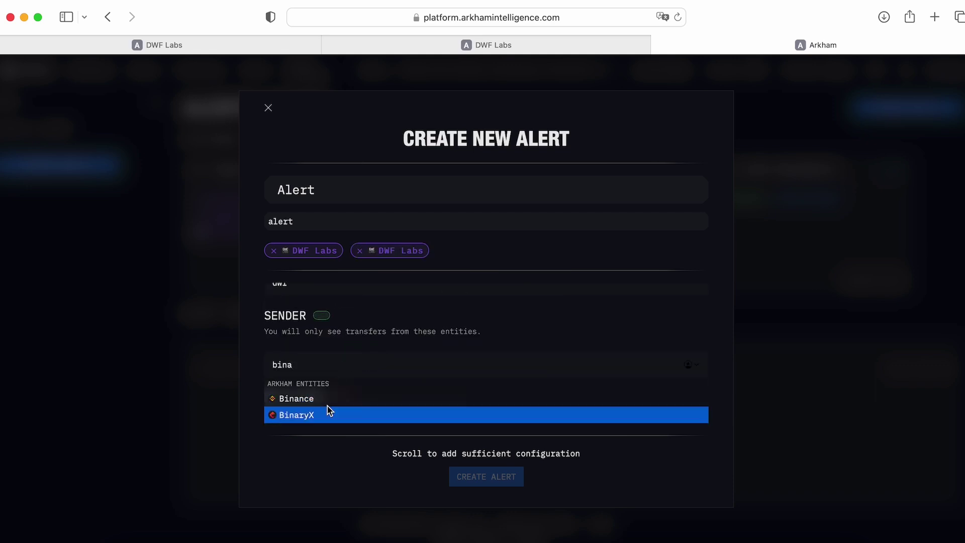
click(335, 395)
scroll(388, 355, down, 2)
scroll(388, 357, down, 1)
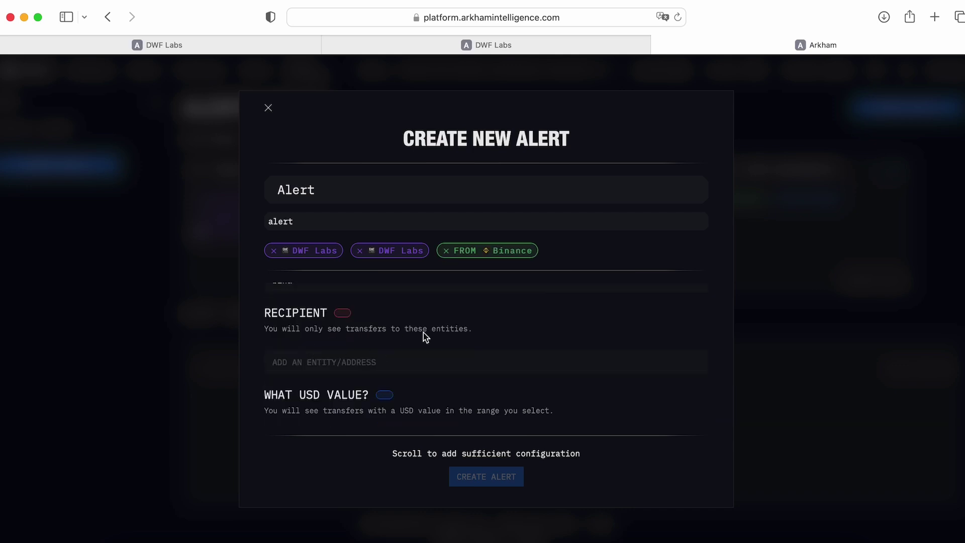
click(370, 359)
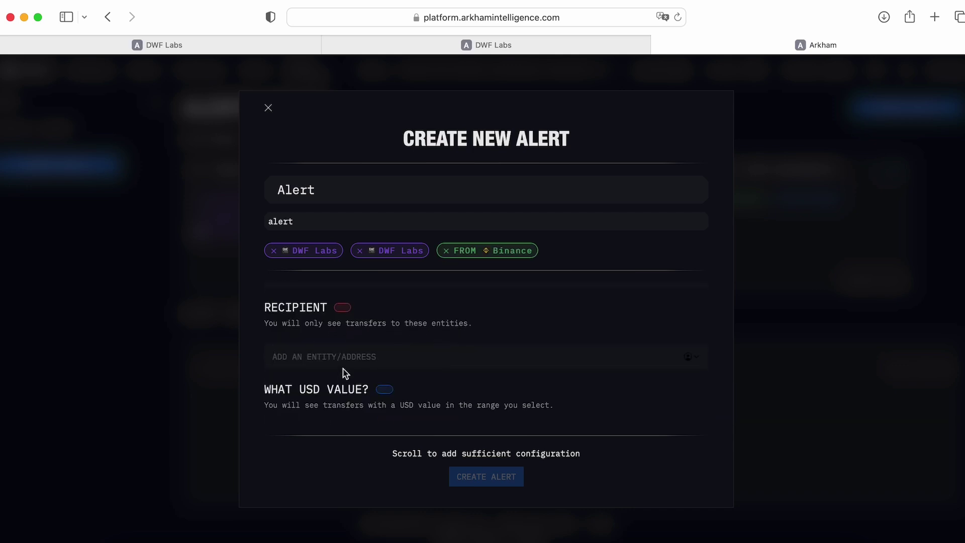
text(bnb)
key(Return)
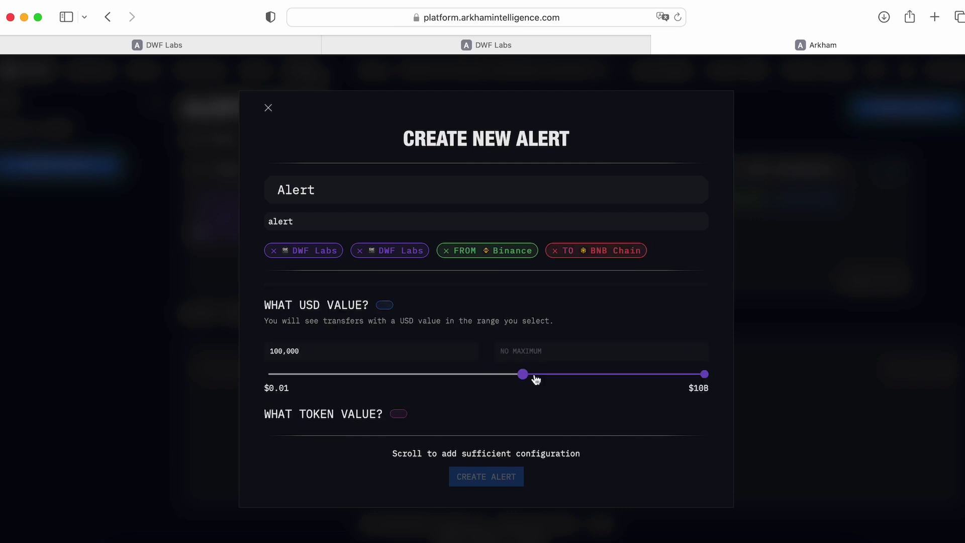
Limit the USD value to $100K–$10M and the token value to 100–10 million.
drag(535, 379, 539, 379)
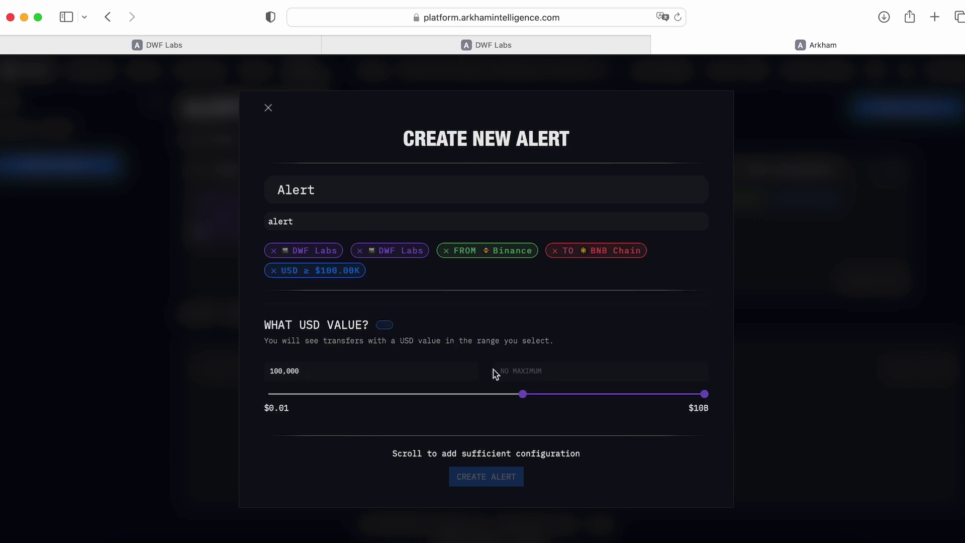
drag(705, 397, 599, 398)
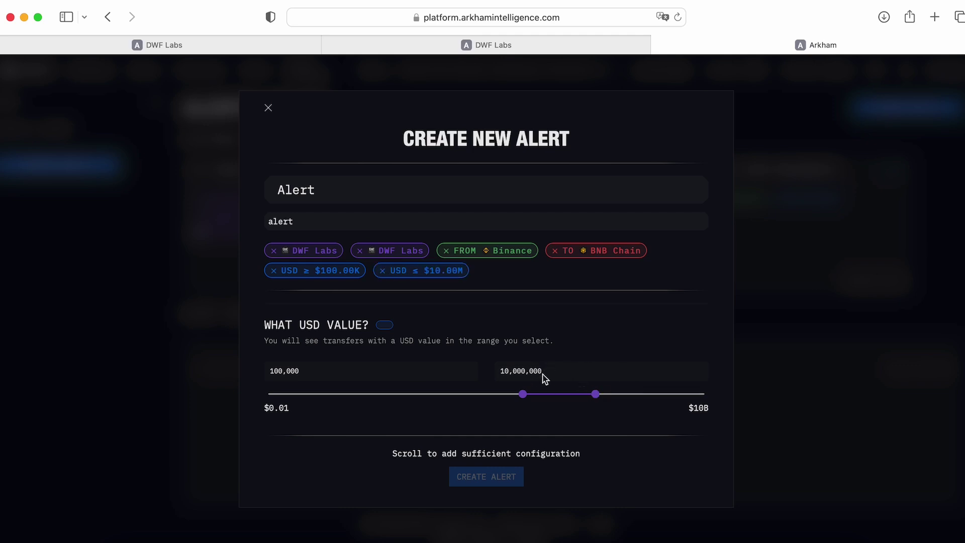
scroll(591, 359, down, 1)
scroll(578, 402, down, 4)
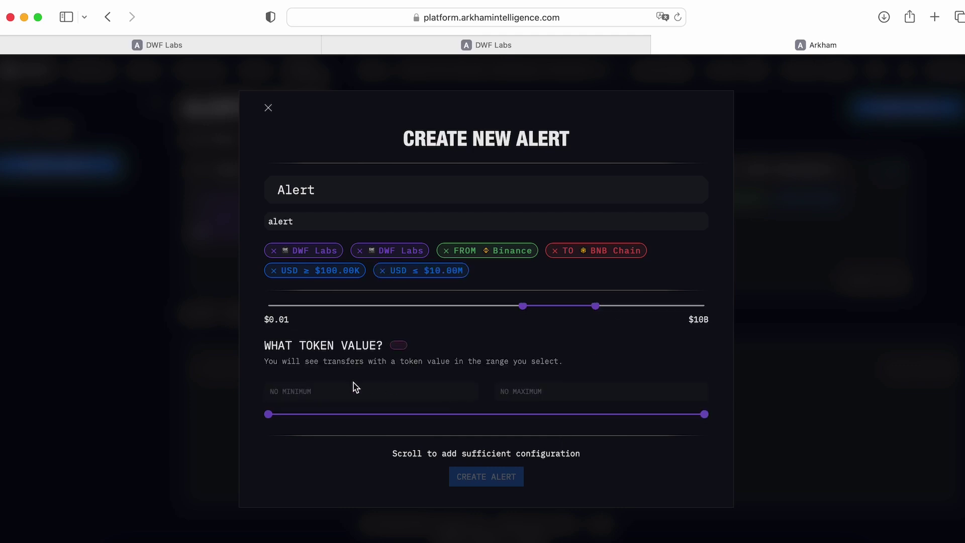
scroll(362, 387, down, 5)
scroll(269, 416, up, 4)
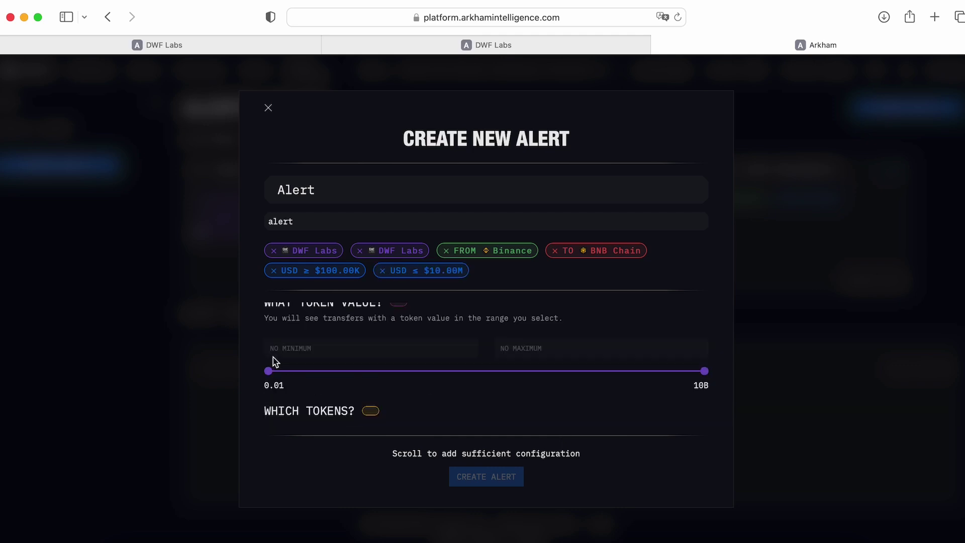
drag(268, 372, 423, 376)
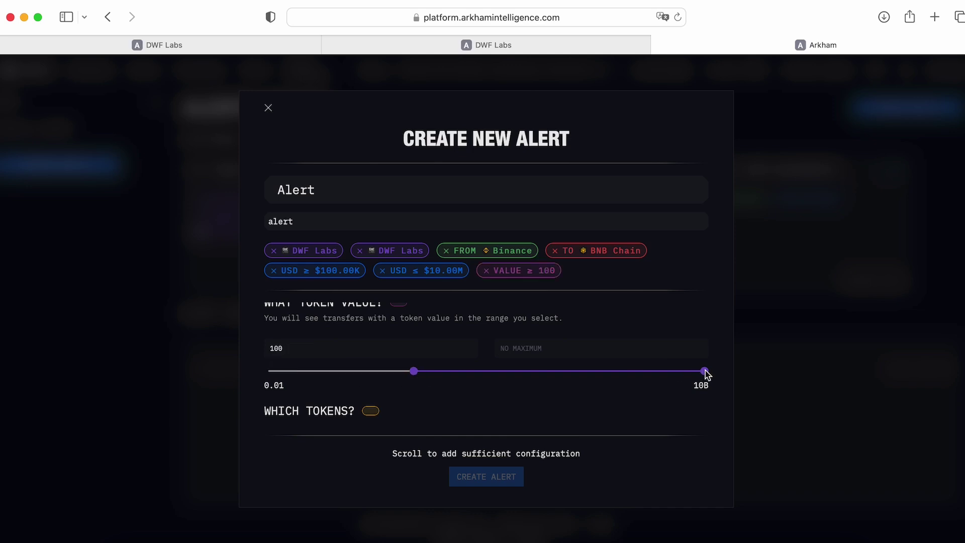
drag(703, 372, 609, 375)
Choose BNB as the watched token and restrict the alert to the BSC chain.
scroll(384, 409, down, 3)
click(342, 337)
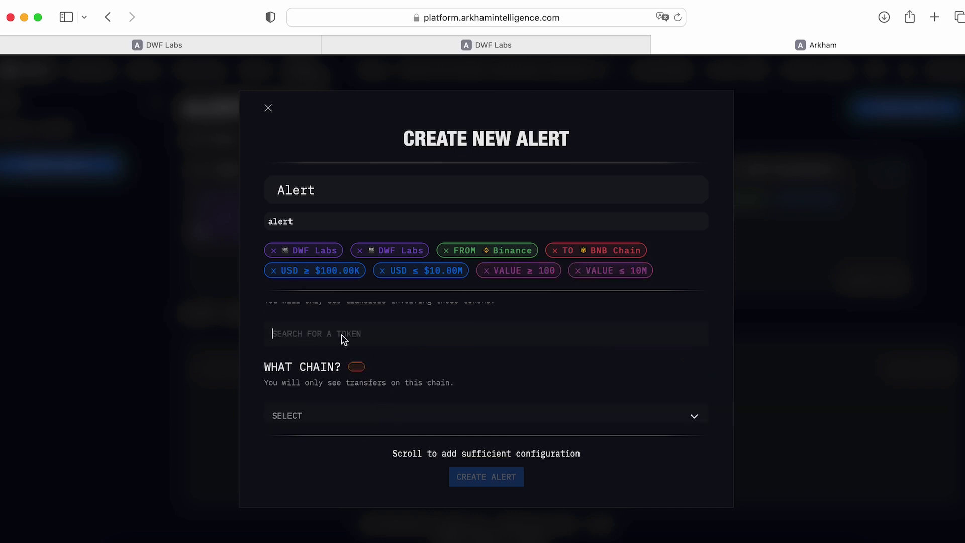
text(bnb)
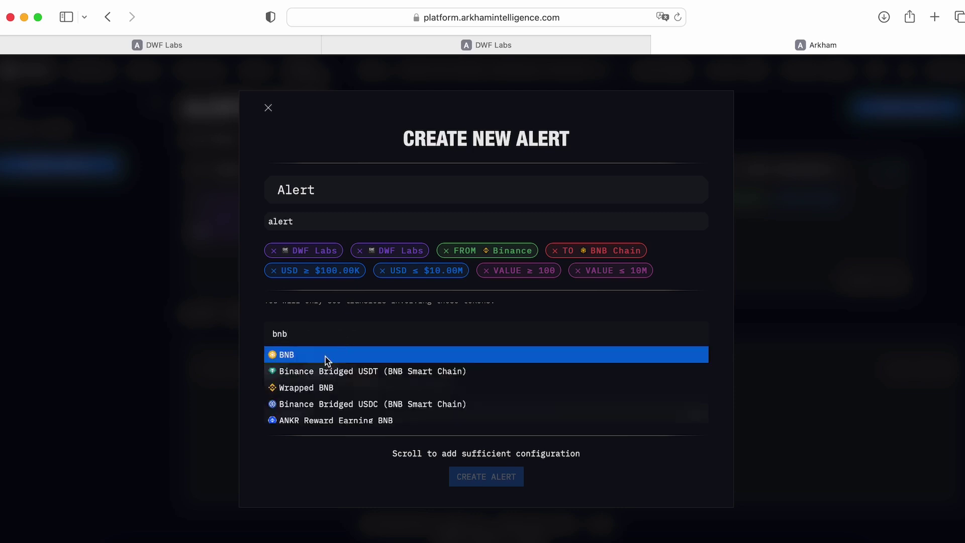
click(325, 357)
scroll(334, 359, down, 1)
click(338, 390)
scroll(338, 390, down, 4)
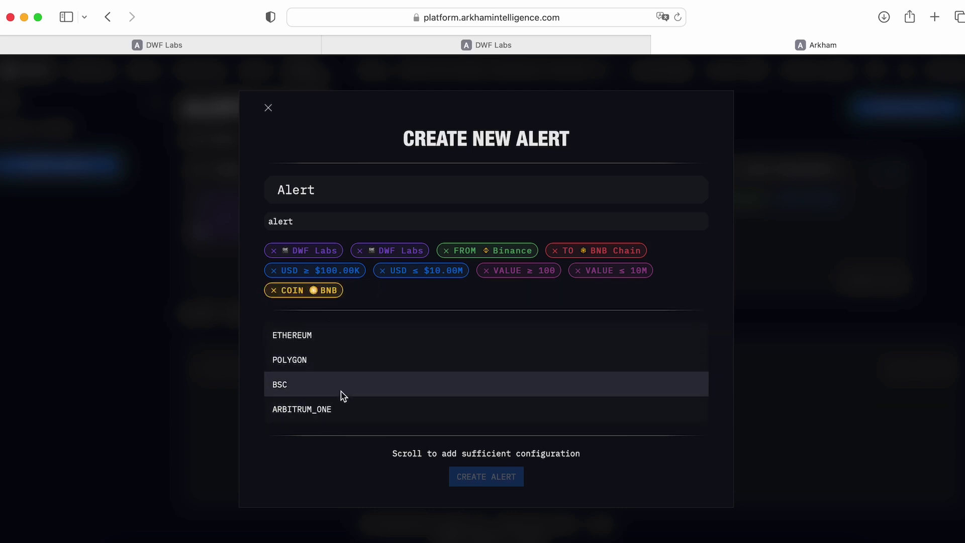
click(342, 394)
click(695, 304)
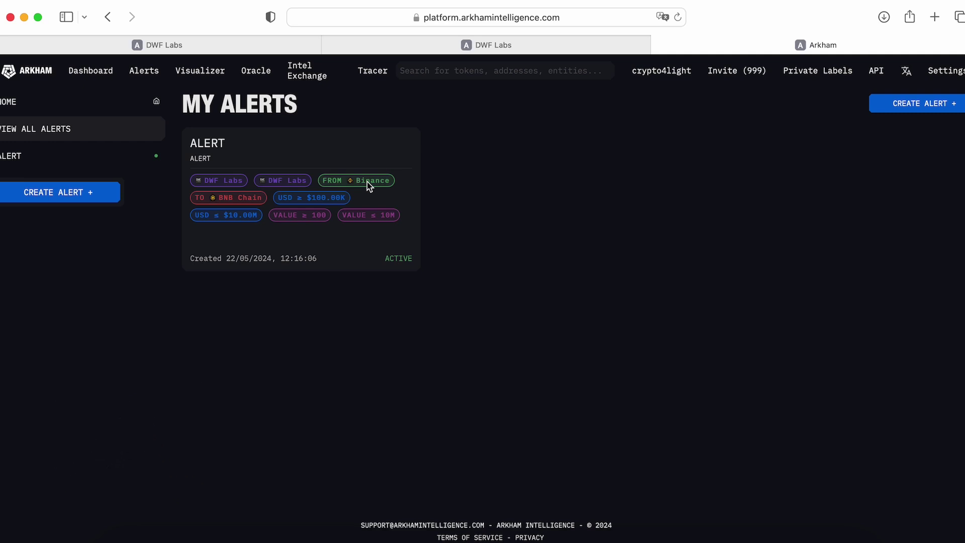
Visualize DWF Labs' fund flows and restrict the graph's time range to 2024.
click(179, 72)
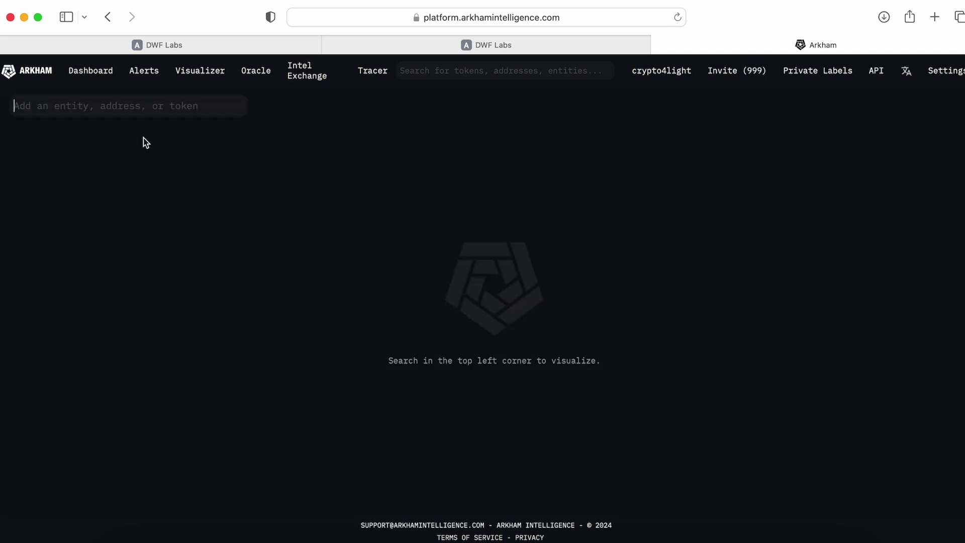
click(16, 105)
text(dw)
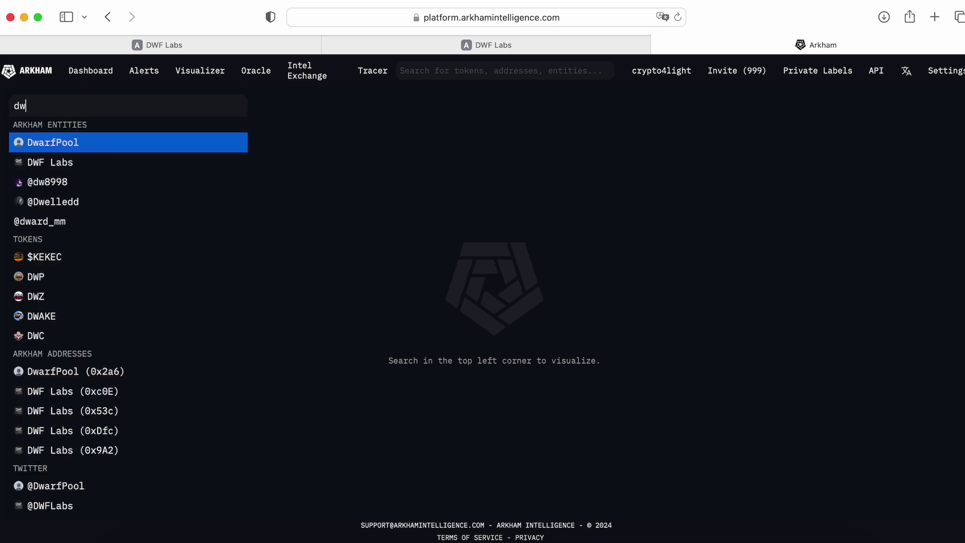
text(f)
click(91, 148)
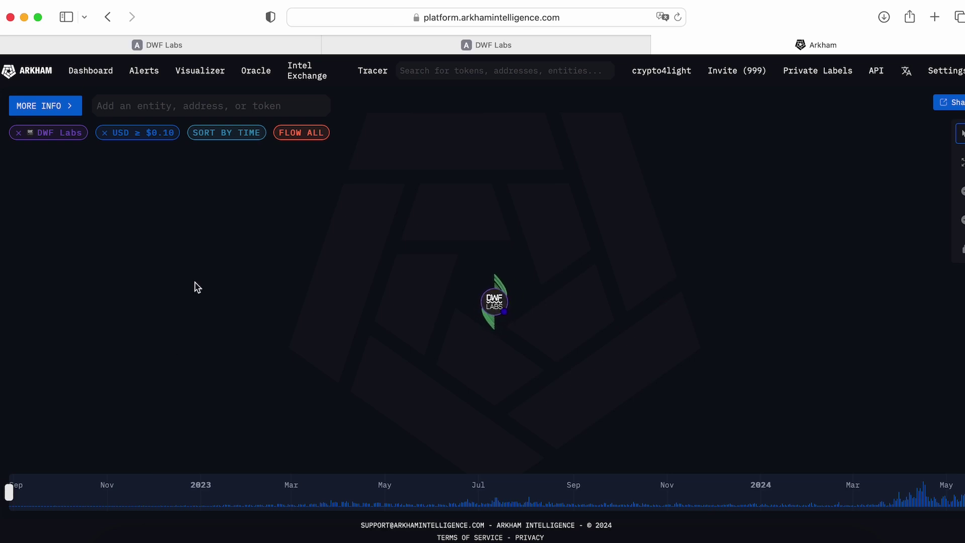
drag(9, 491, 949, 495)
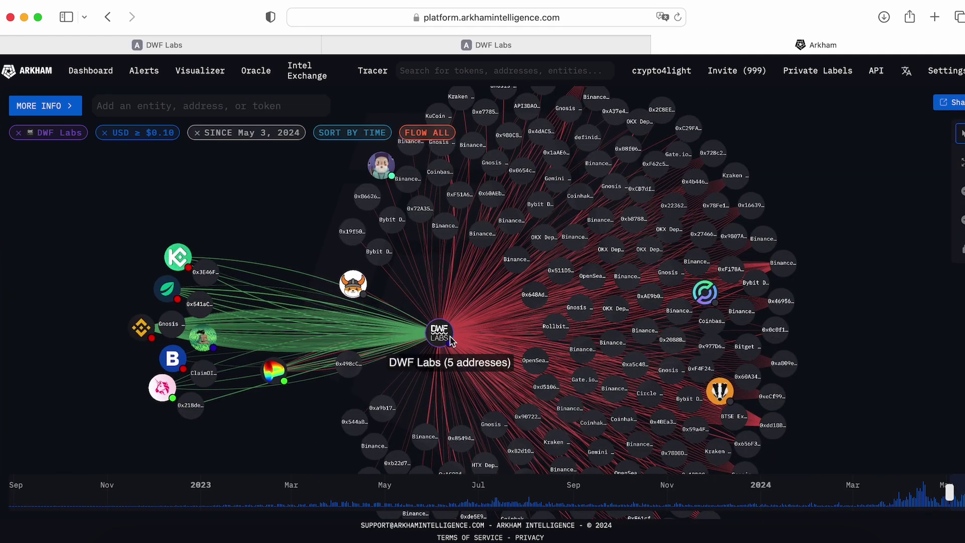
Rearrange the 0x16639 and Binance nodes, pin the 0x19f50 node upper left, and show details.
drag(753, 207, 826, 133)
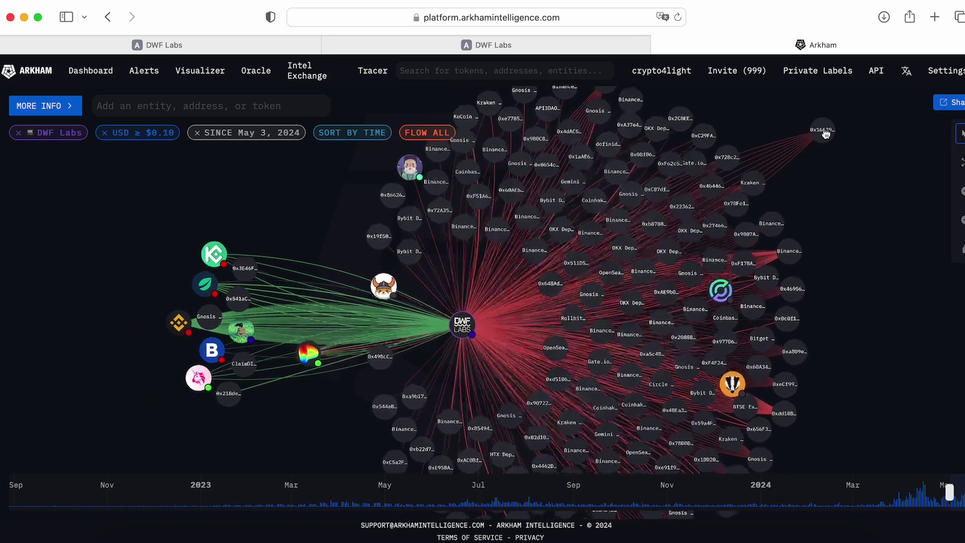
drag(768, 216, 901, 217)
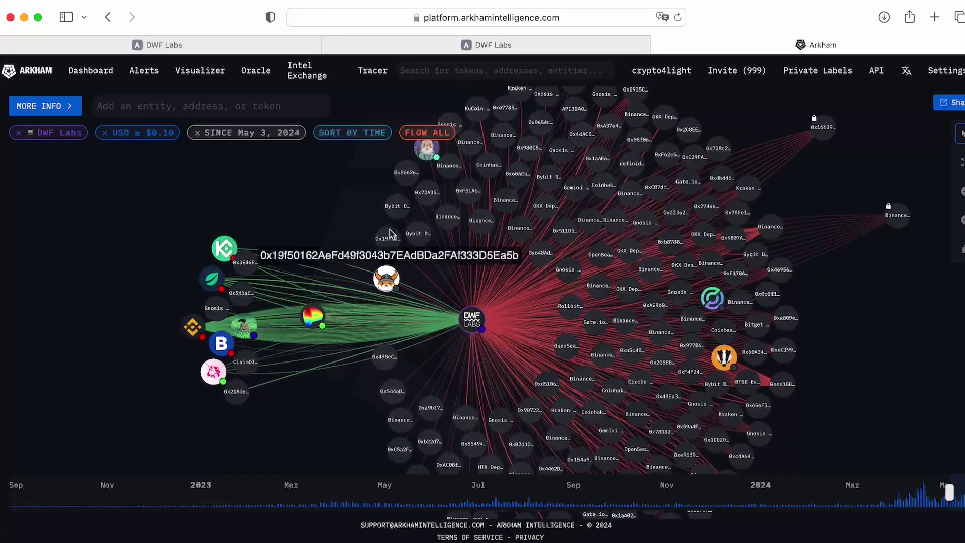
drag(390, 234, 220, 181)
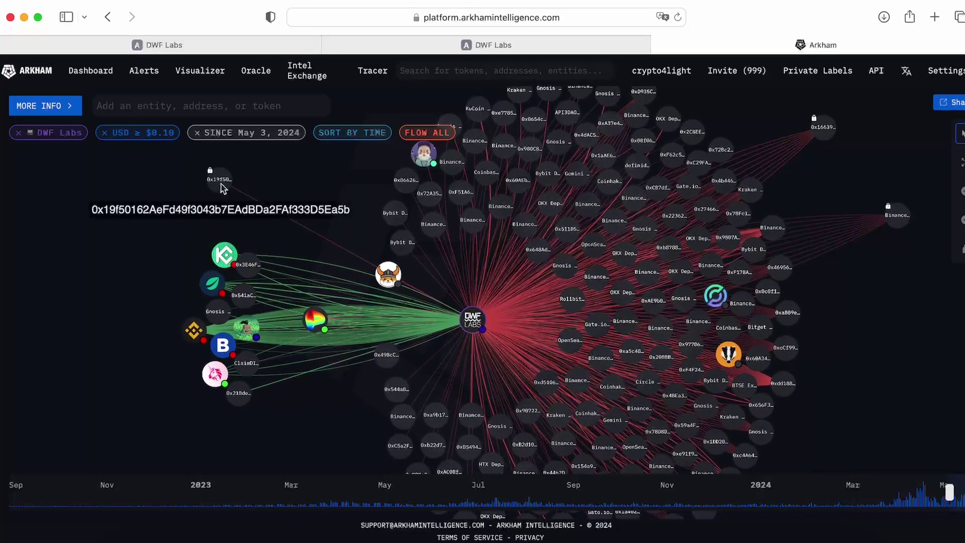
click(63, 106)
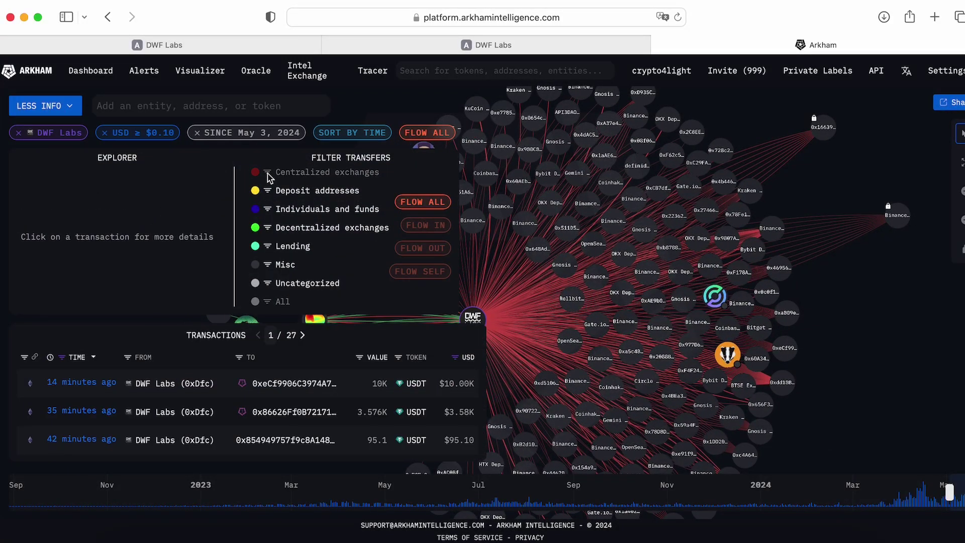
Set the USD value filter's minimum to 10,000 on the DWF Labs graph.
click(455, 357)
drag(492, 374, 586, 373)
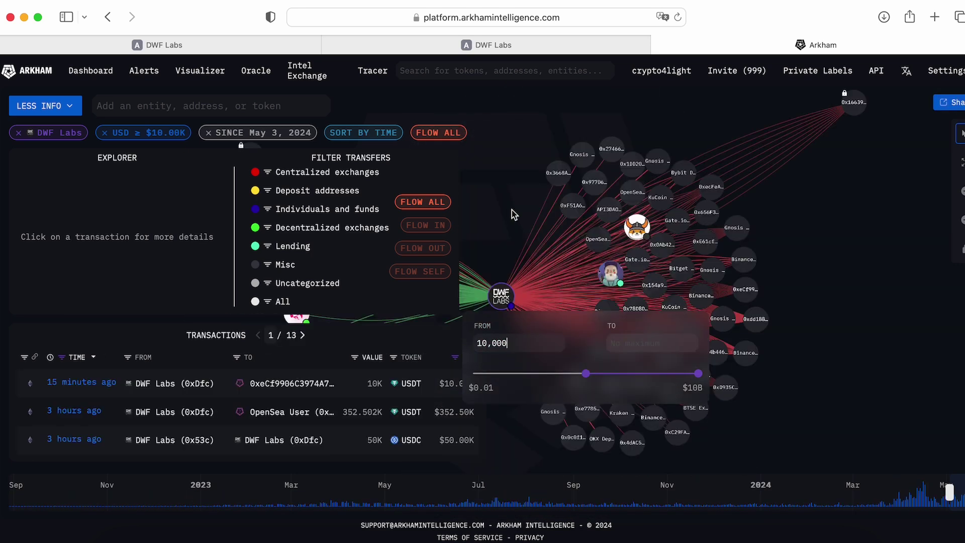
click(420, 392)
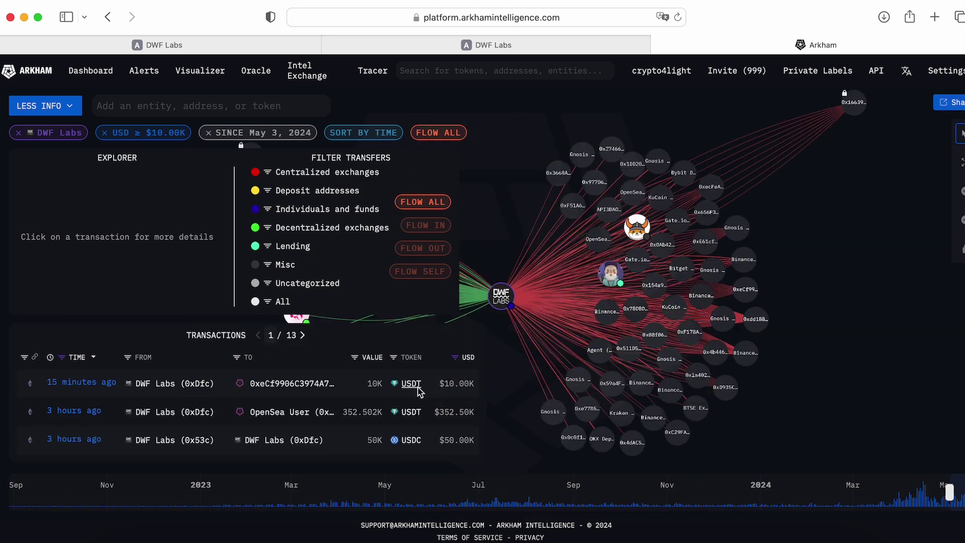
Filter transfers to ETH, hide the details panel and inspect the $86.37K link.
click(394, 356)
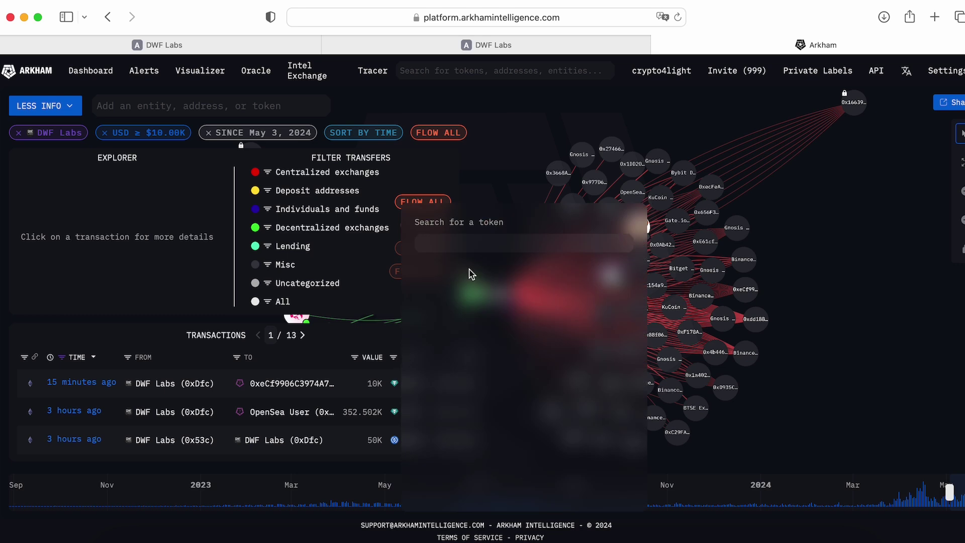
text(eth)
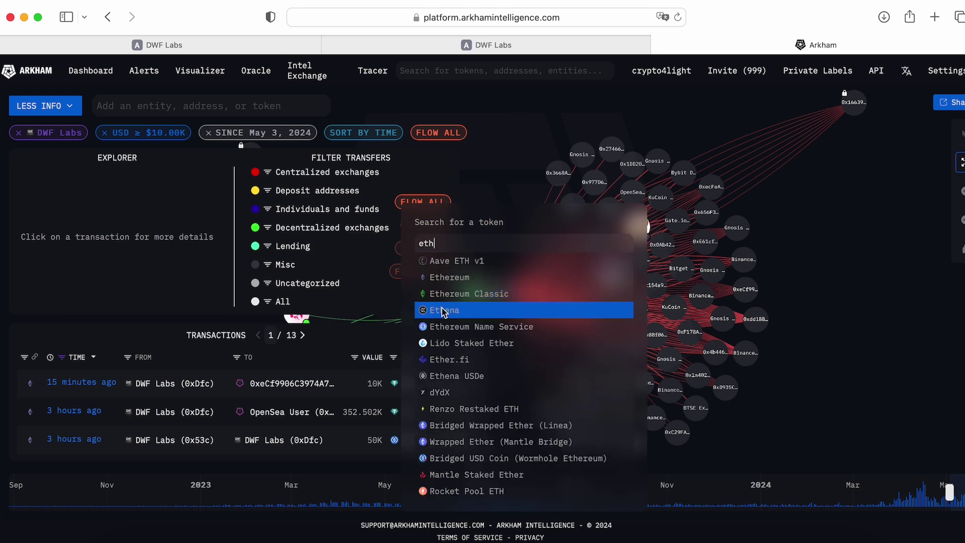
click(475, 281)
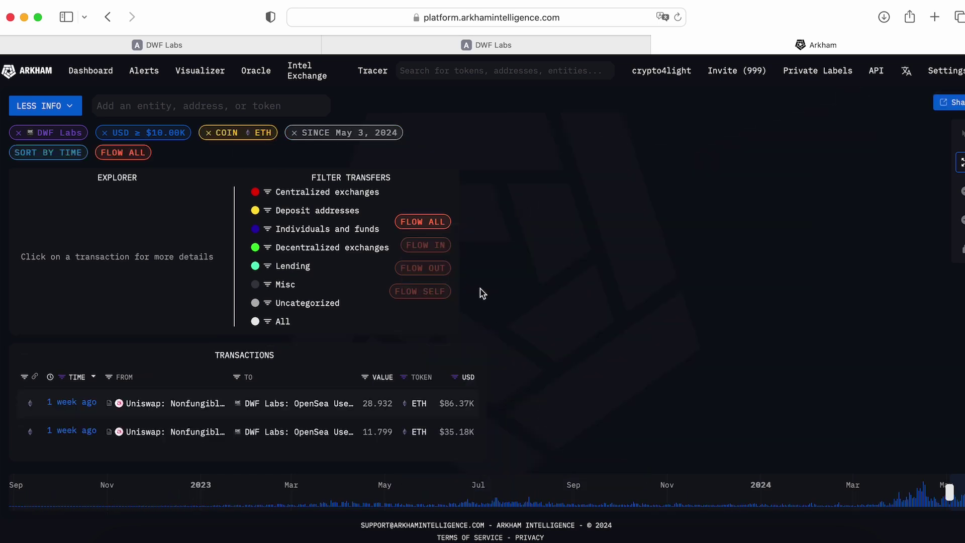
click(45, 107)
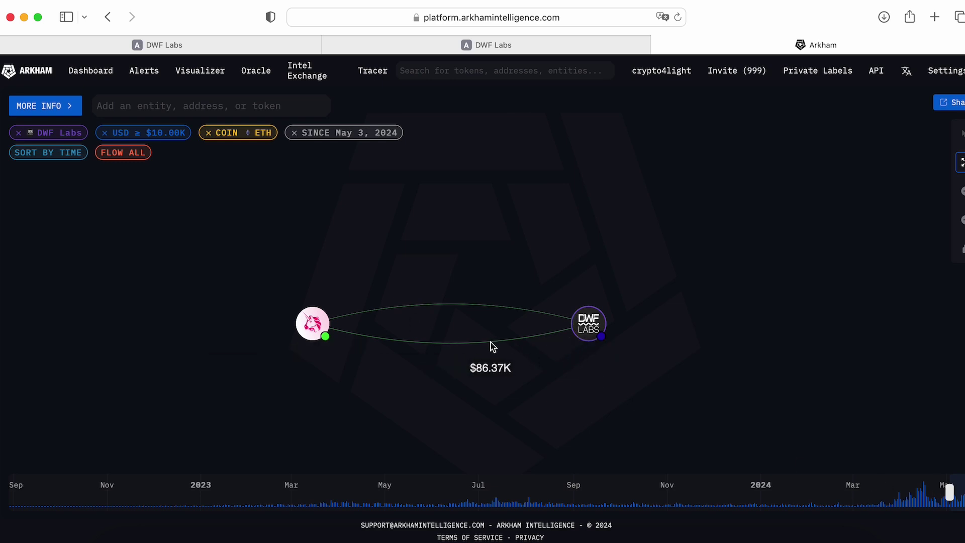
click(490, 345)
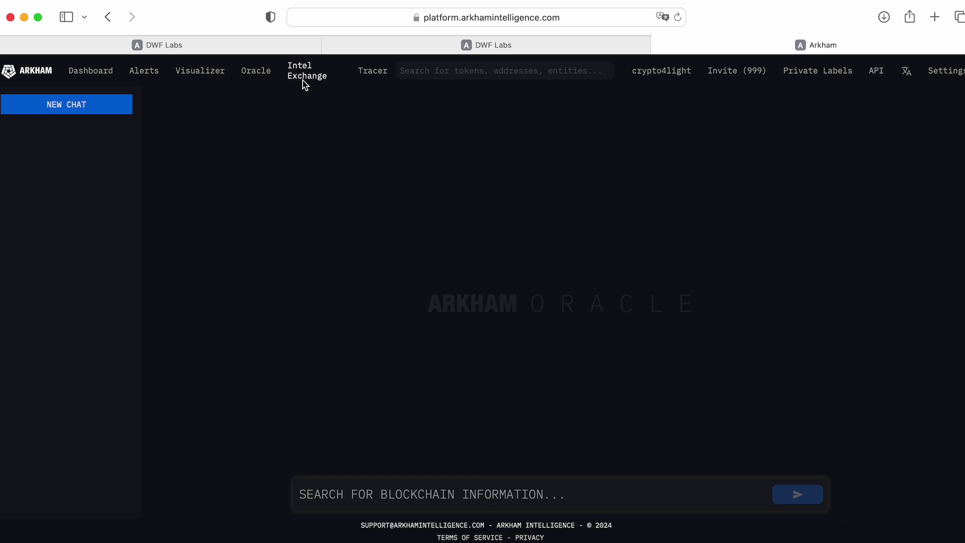
Leave the flow graph for the Dashboards home page.
click(91, 71)
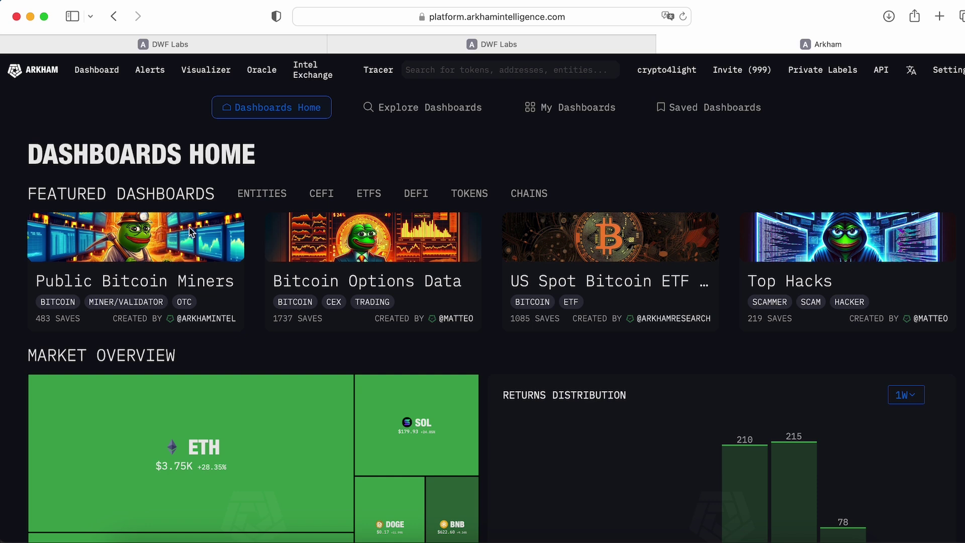
Open the Top Meme Coins featured dashboard.
scroll(778, 196, down, 10)
scroll(779, 196, up, 10)
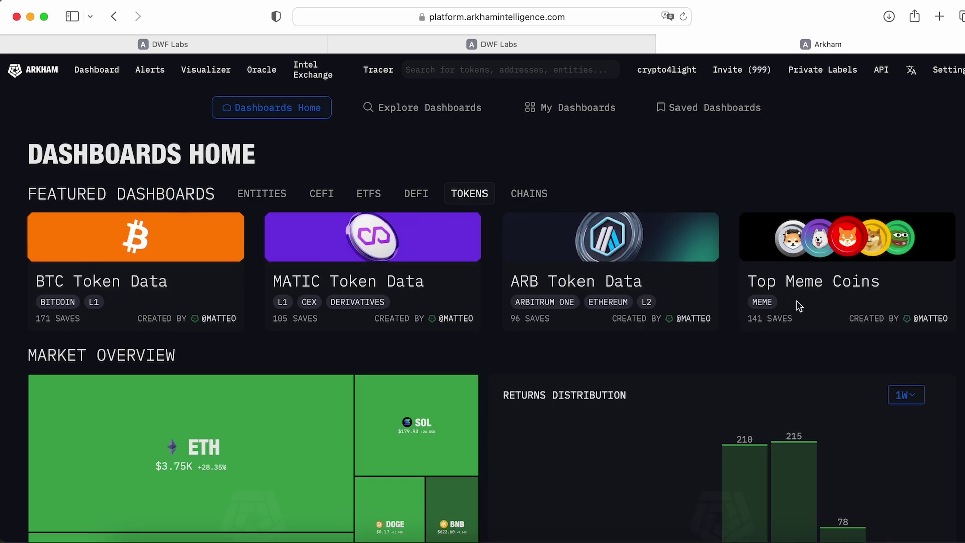
click(825, 259)
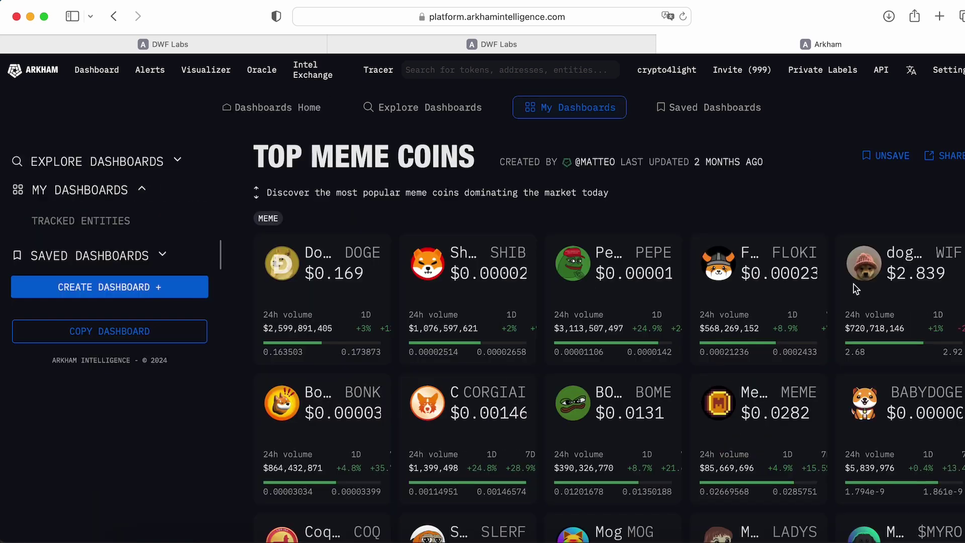
Check Saved Dashboards, then reopen Top Meme Coins and scroll to its transactions.
click(710, 112)
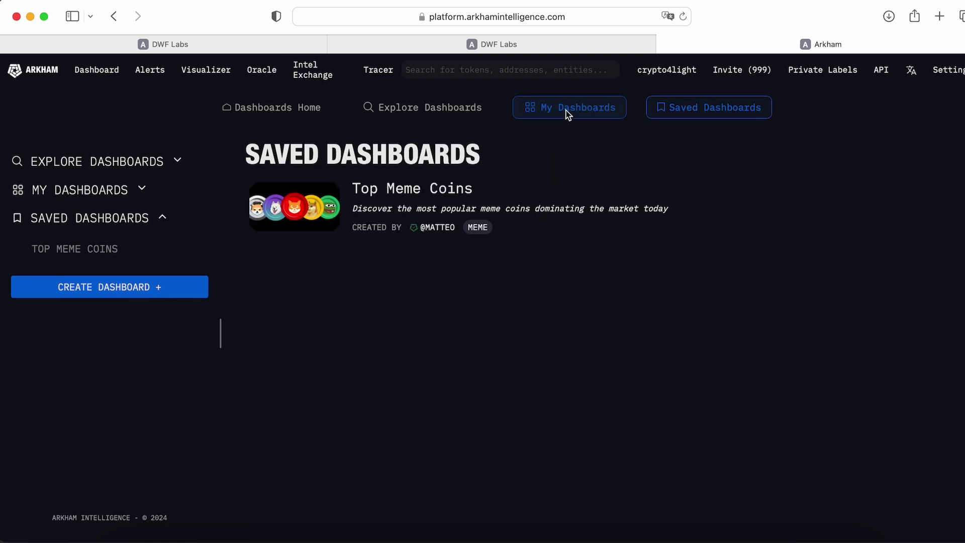
click(426, 189)
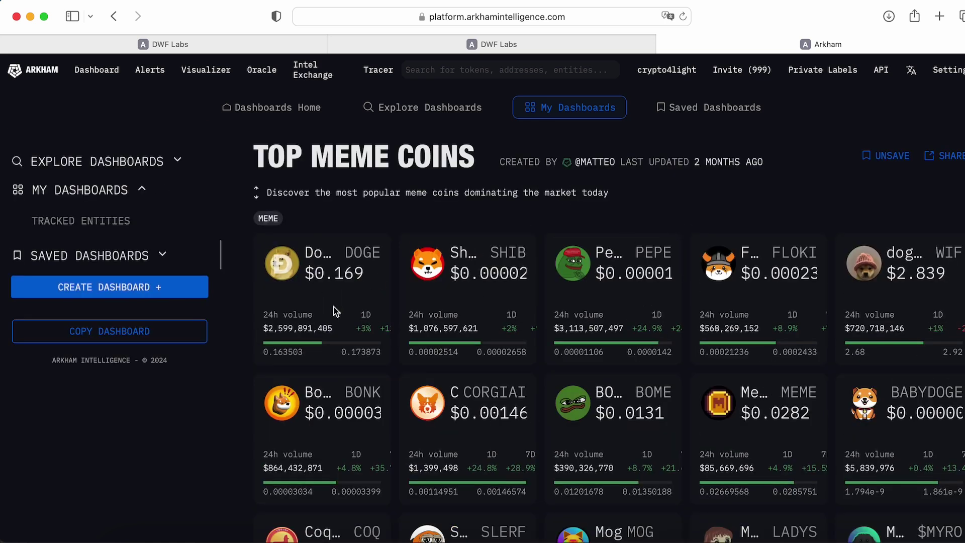
scroll(778, 282, down, 1)
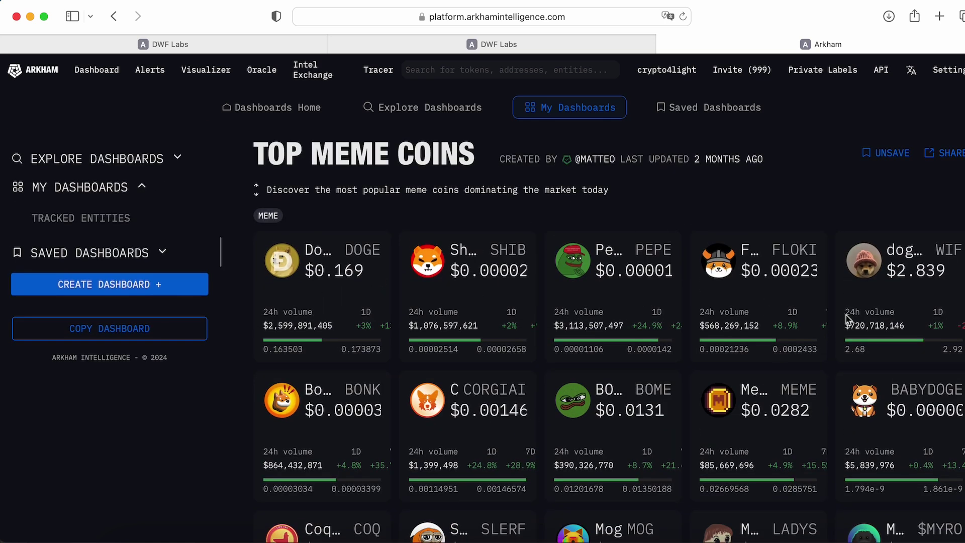
scroll(875, 314, down, 1)
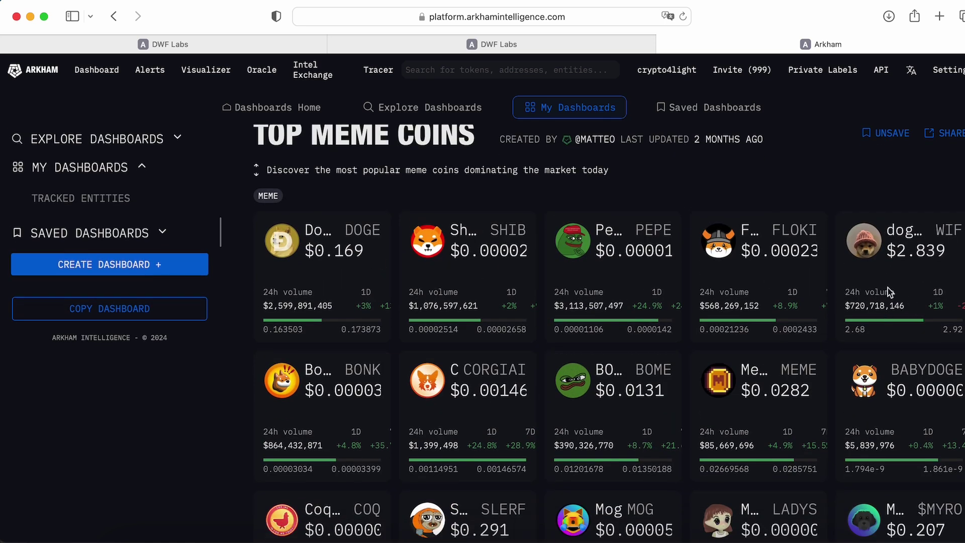
scroll(628, 281, down, 10)
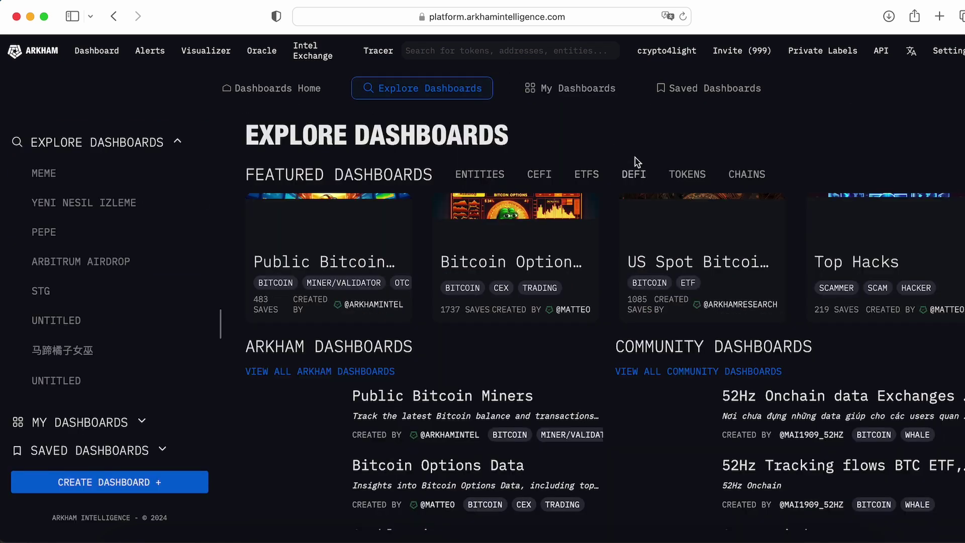
Browse the Community Dashboards list and open Smart Airdrop Hunters with its six wallets.
scroll(685, 176, down, 1)
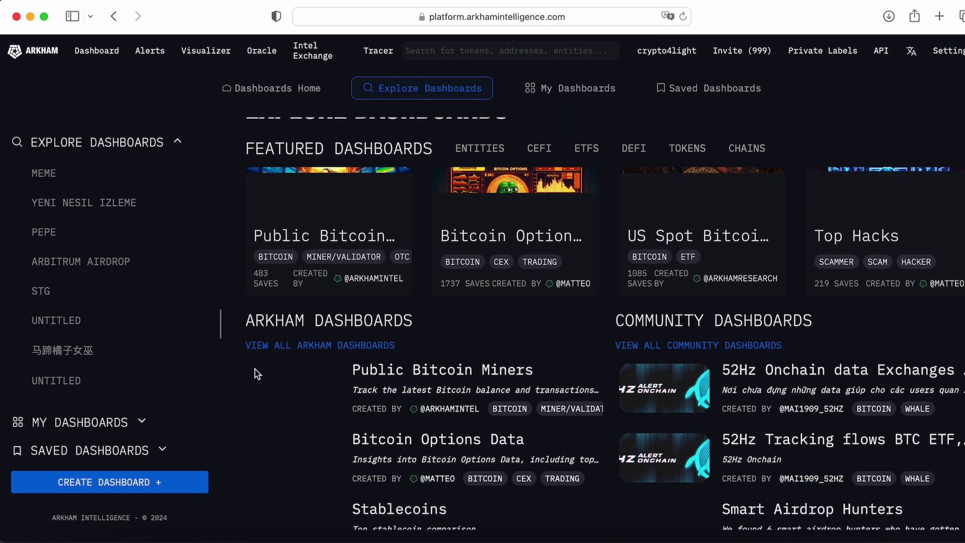
scroll(326, 357, down, 1)
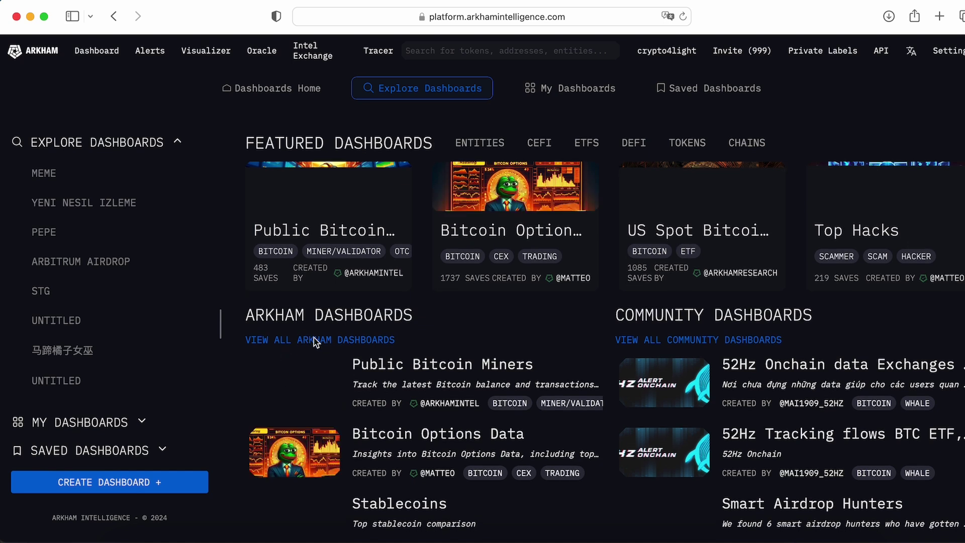
scroll(728, 334, down, 8)
scroll(729, 329, up, 8)
scroll(722, 337, down, 3)
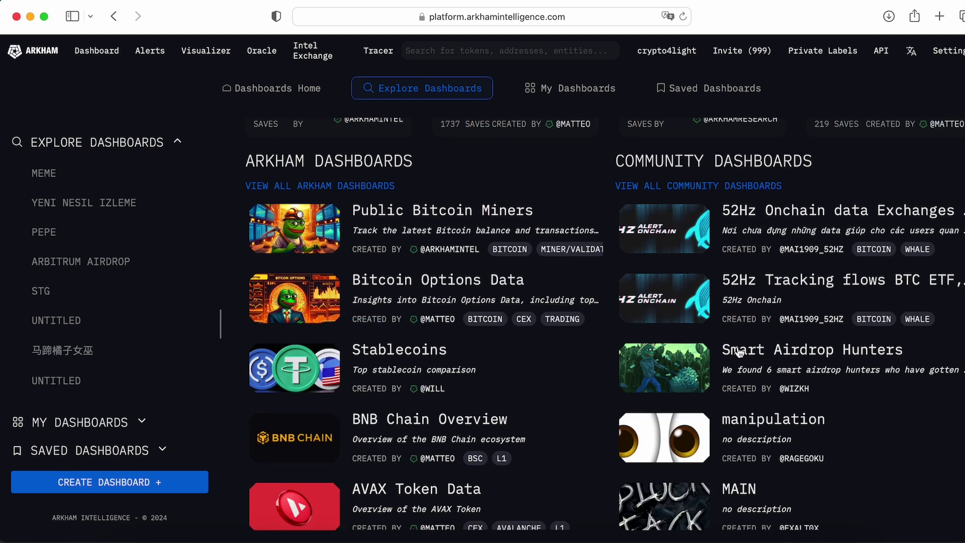
click(783, 351)
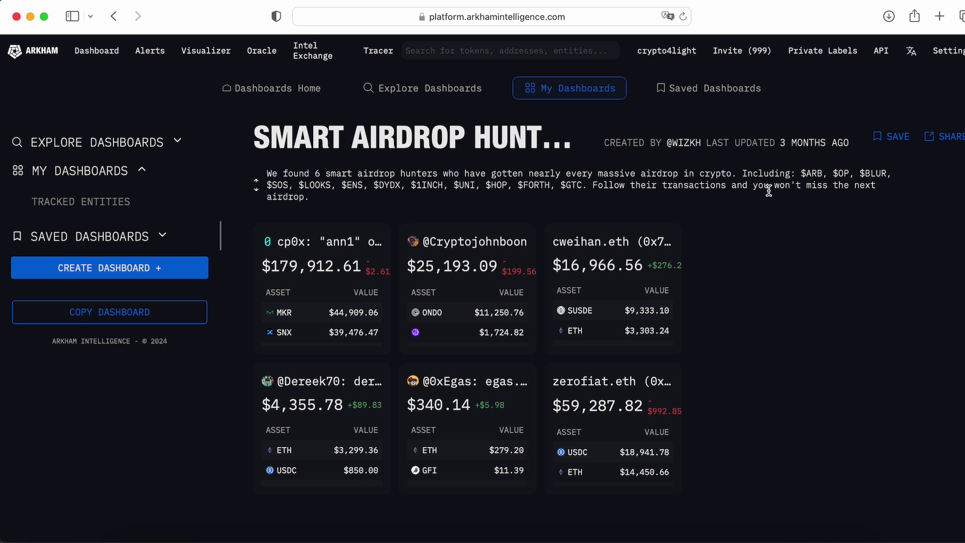
Copy the Smart Airdrop Hunters dashboard, leaving the thumbnail unchanged.
scroll(446, 245, down, 1)
click(109, 312)
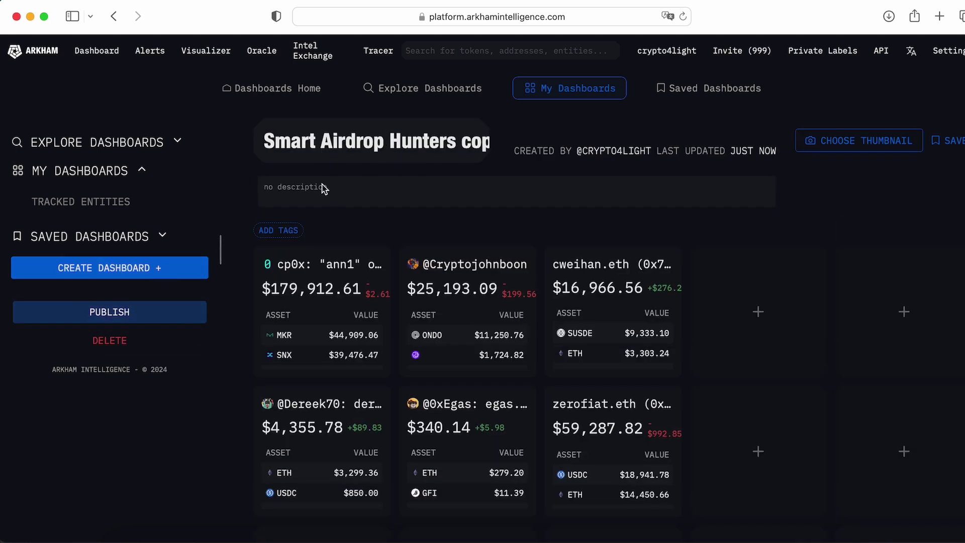
click(857, 147)
click(649, 114)
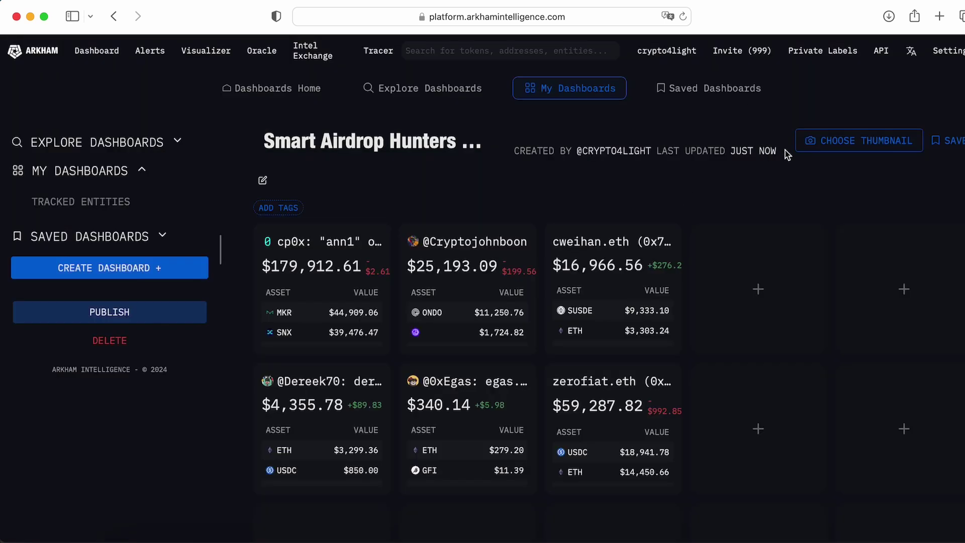
scroll(759, 287, down, 1)
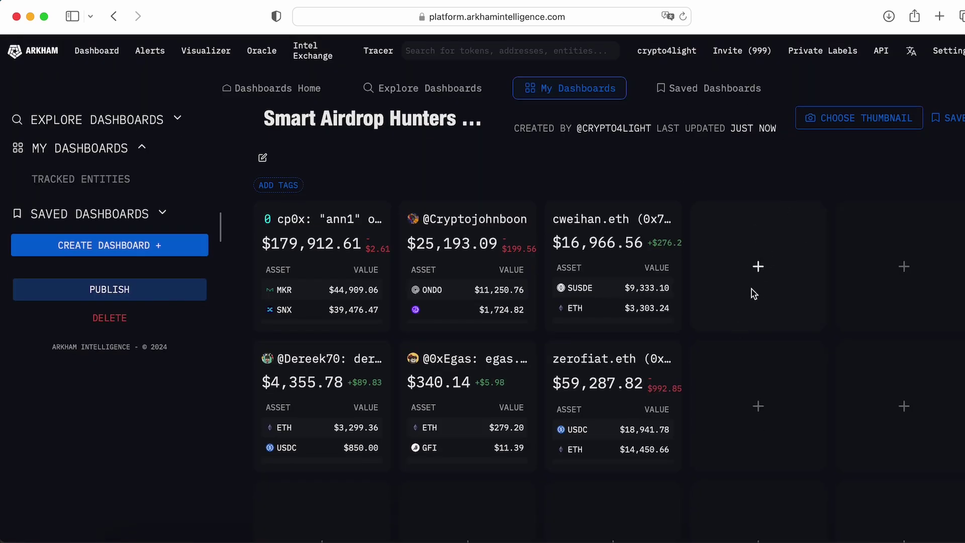
scroll(849, 177, up, 1)
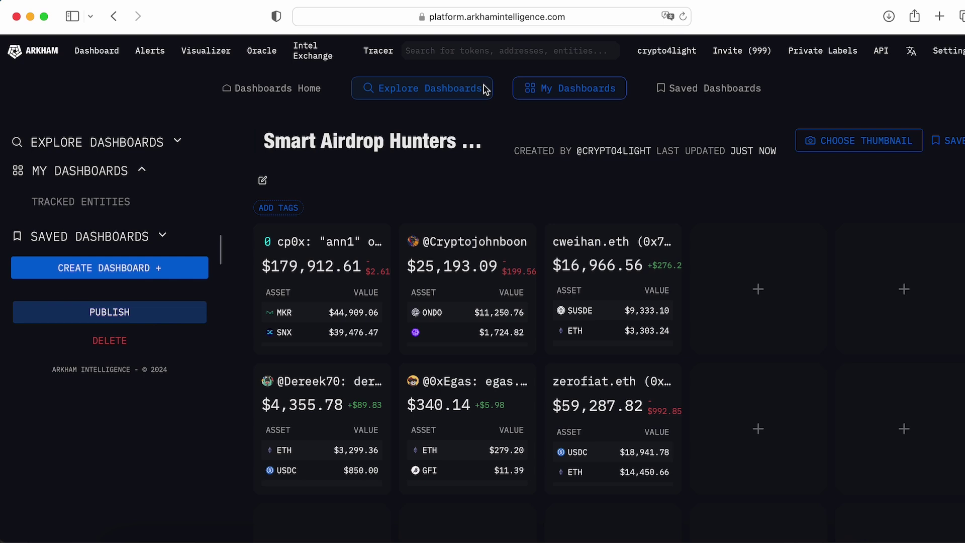
Create a new blank dashboard and rename it from Untitled to 'First one'.
click(135, 267)
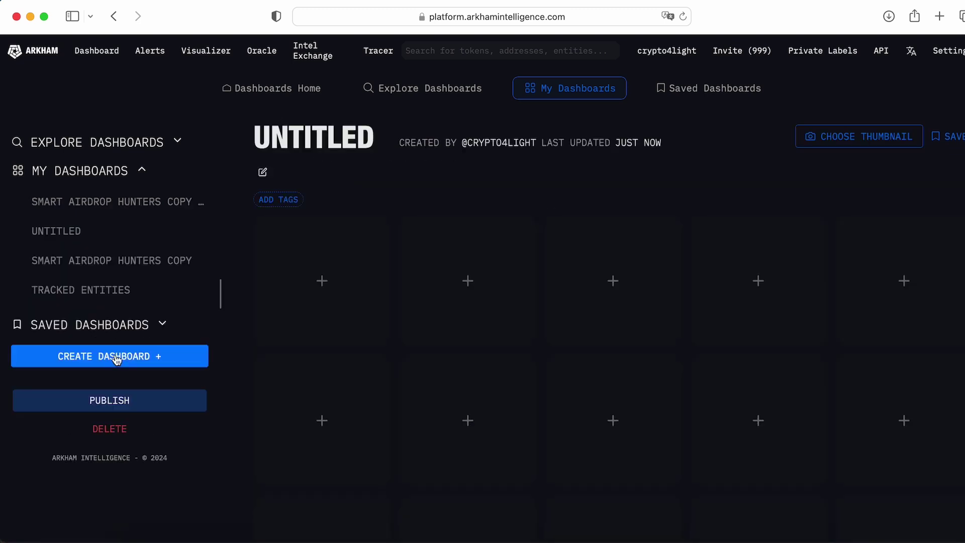
click(351, 145)
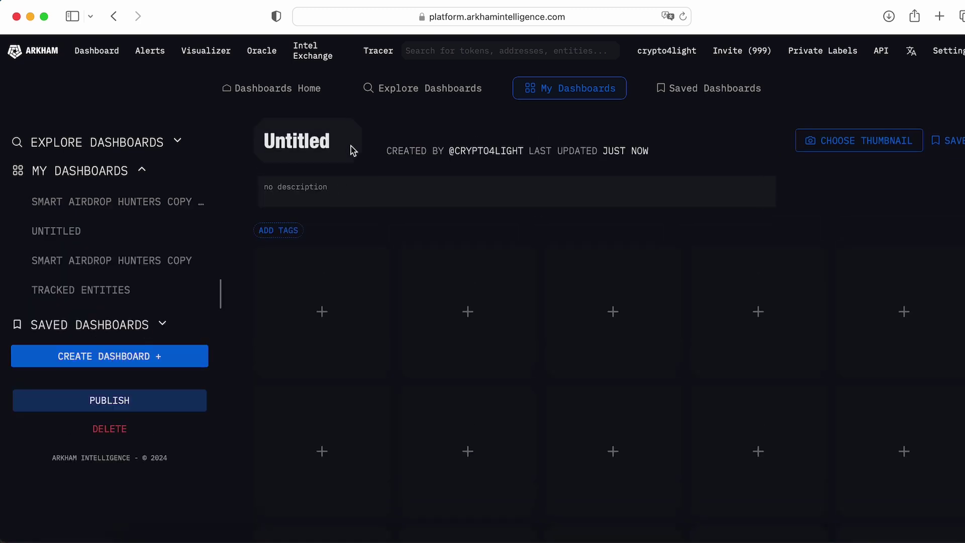
key(super+a)
text(Firs)
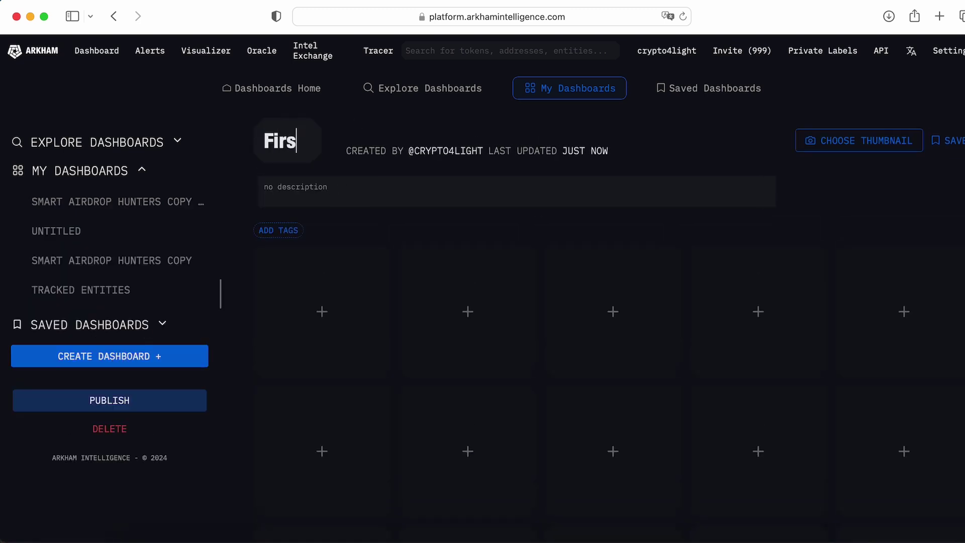
text(t one)
click(339, 190)
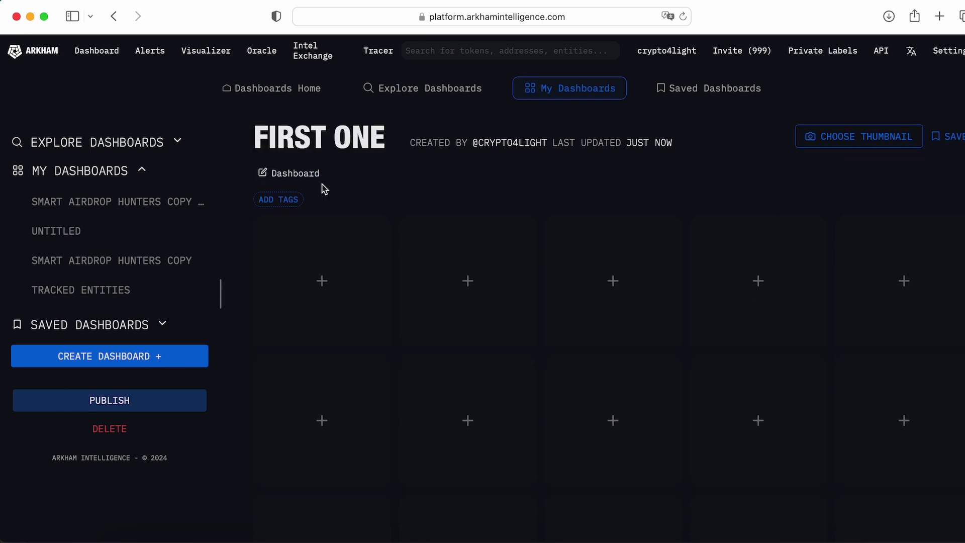
Add the MEME token tag to the dashboard and confirm.
click(268, 202)
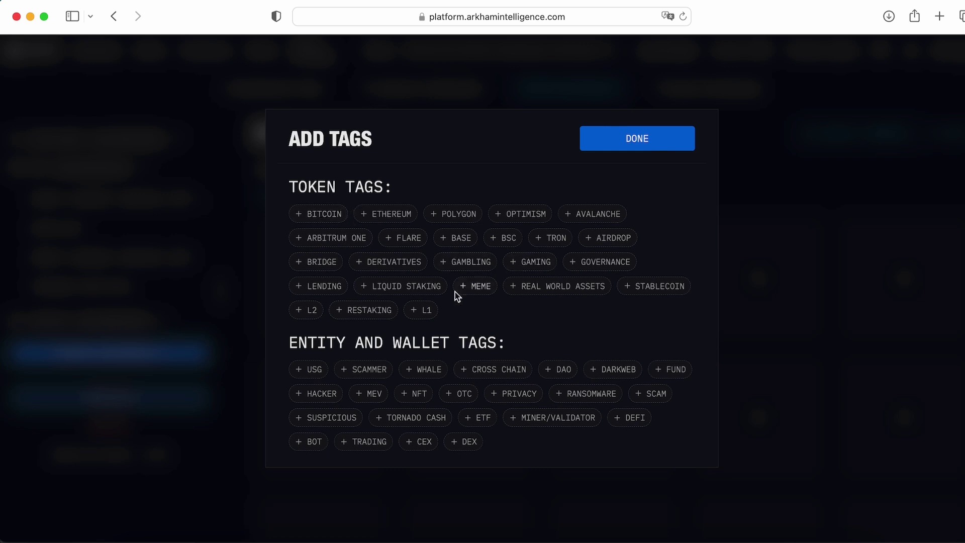
click(477, 286)
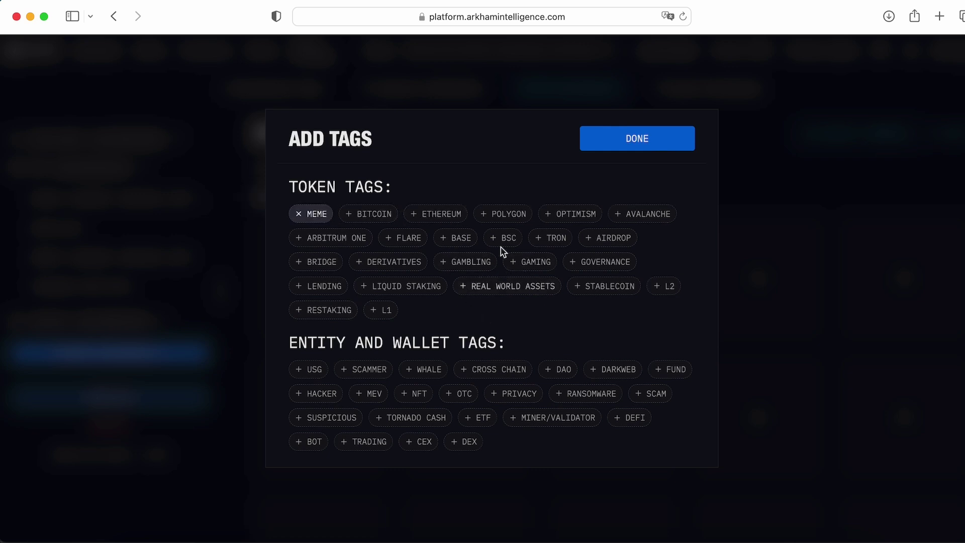
click(645, 143)
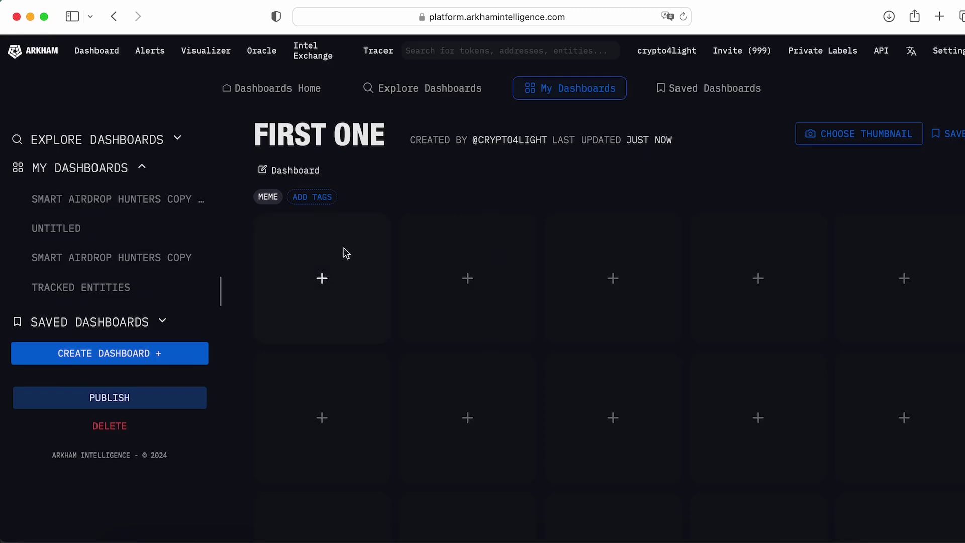
On the first empty tile, add a Token Intel unit of type Token Price.
click(322, 278)
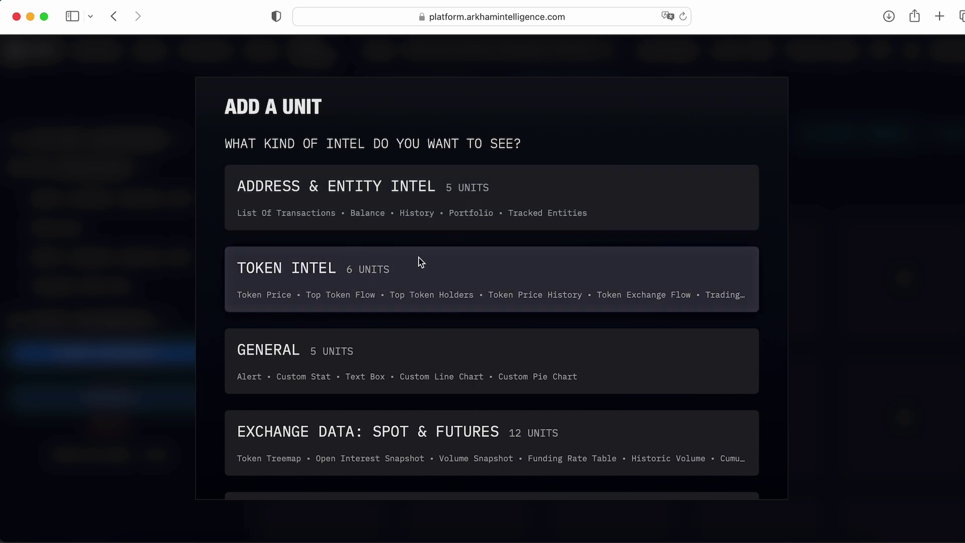
click(435, 267)
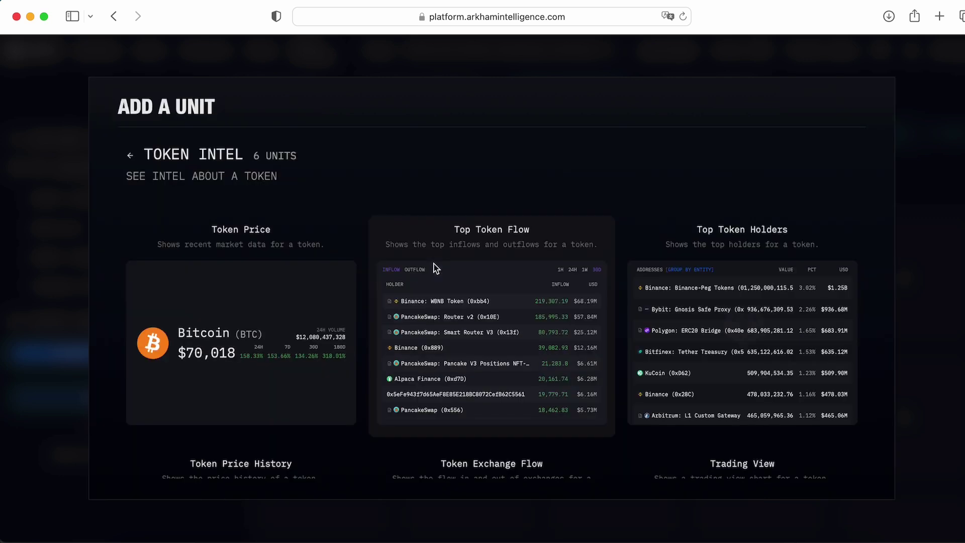
scroll(542, 217, down, 3)
scroll(535, 226, up, 3)
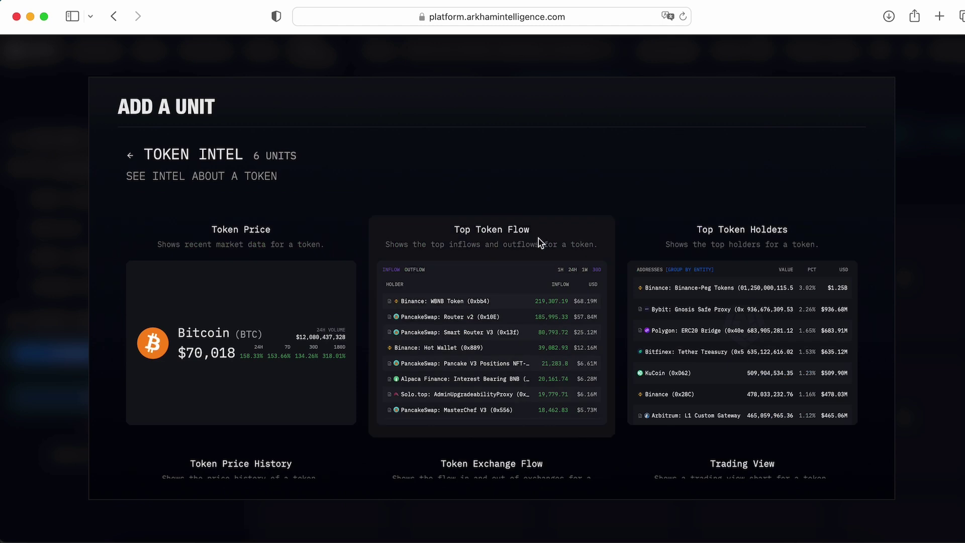
scroll(312, 242, down, 5)
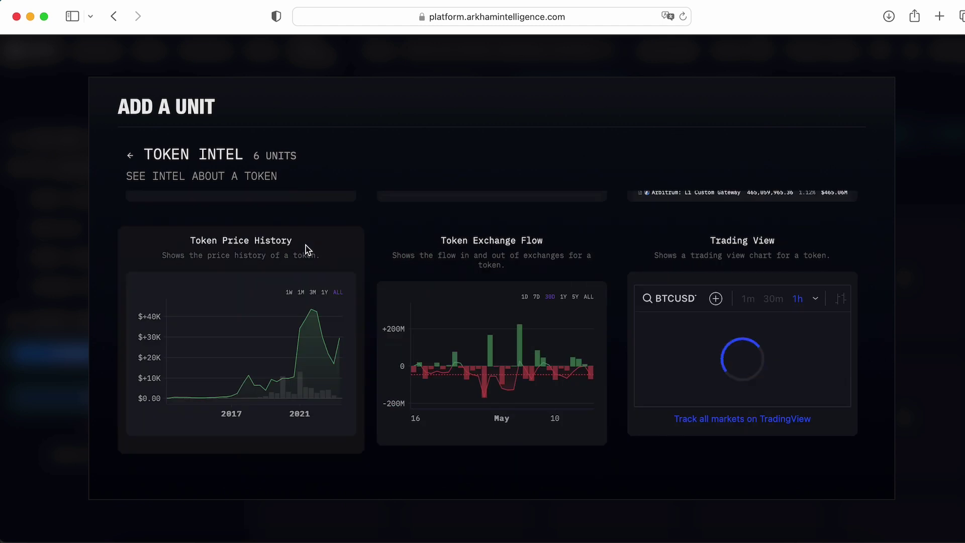
scroll(263, 248, up, 5)
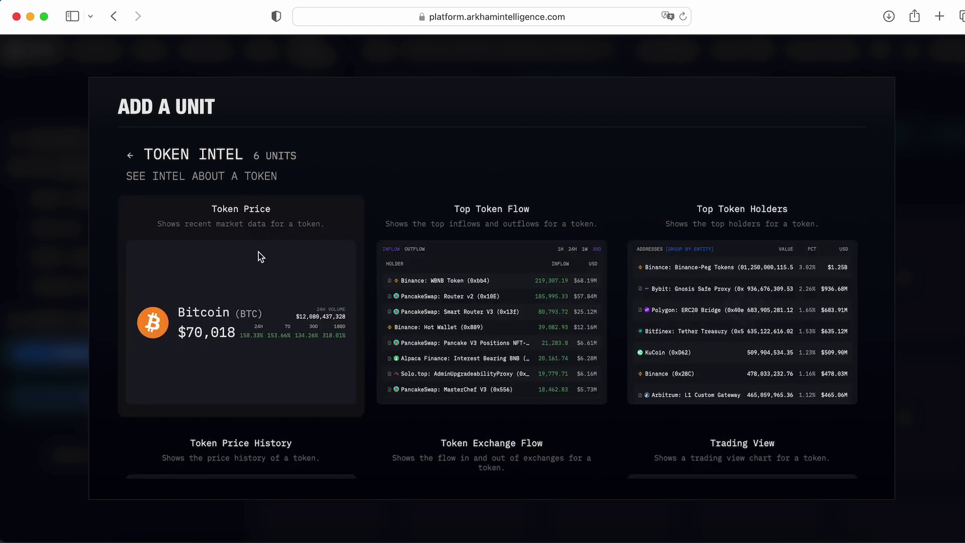
click(267, 234)
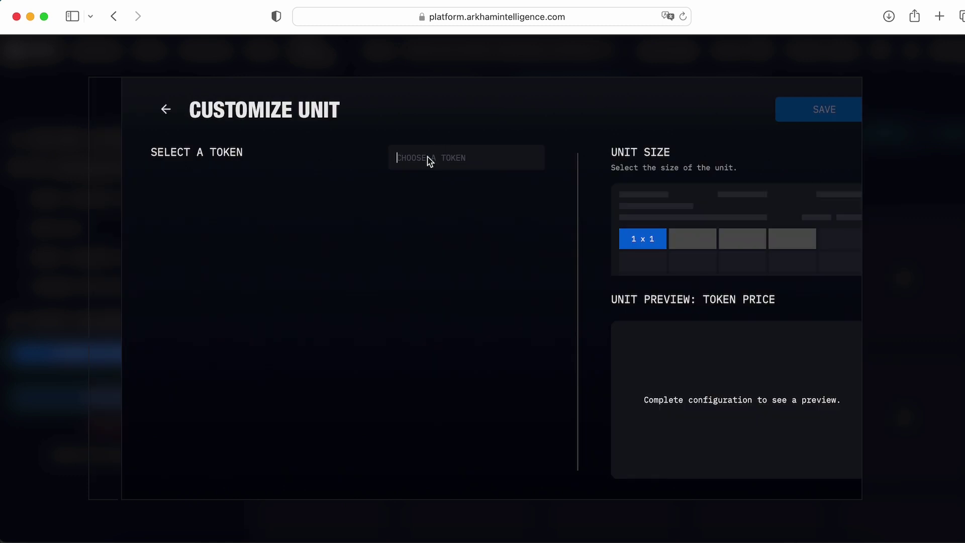
Set the price unit to the DYDX token at 4x1 size.
text(dydx)
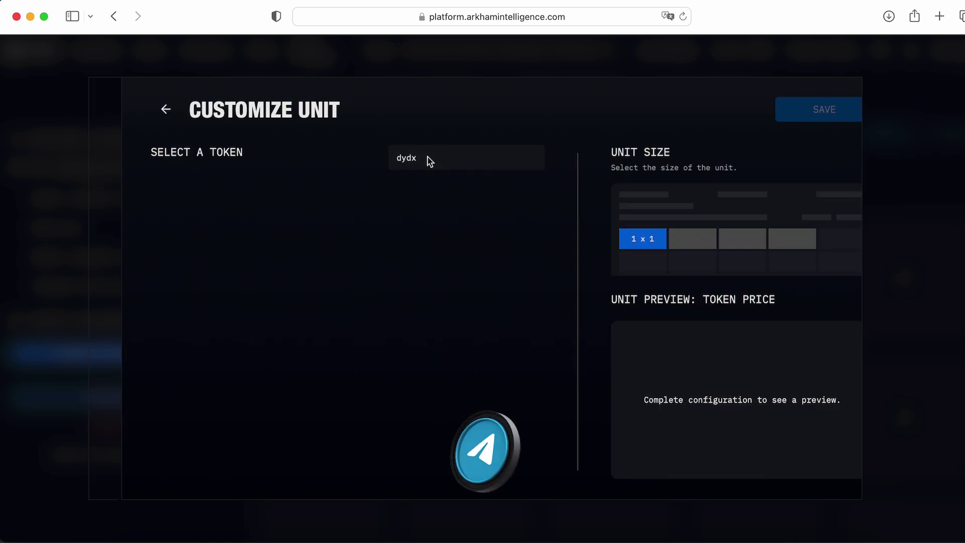
click(439, 208)
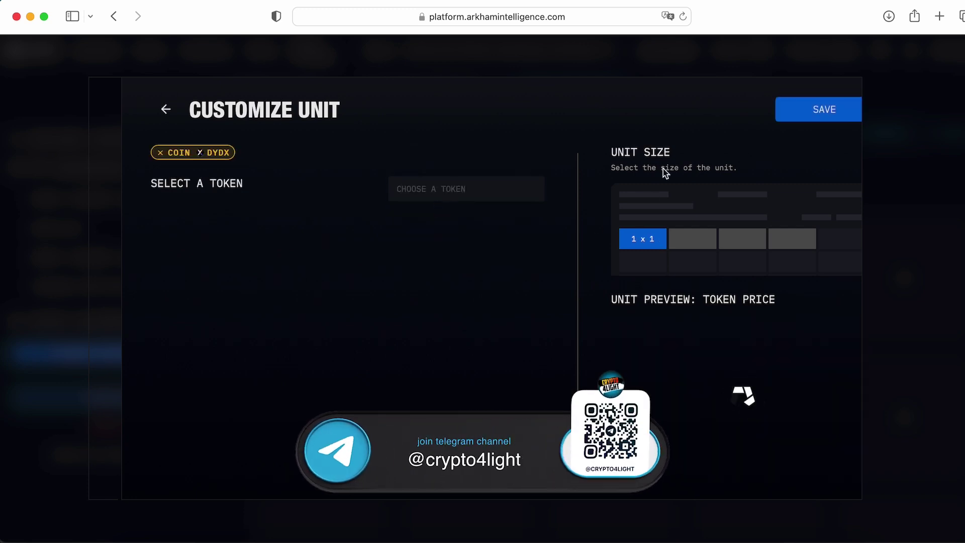
click(792, 238)
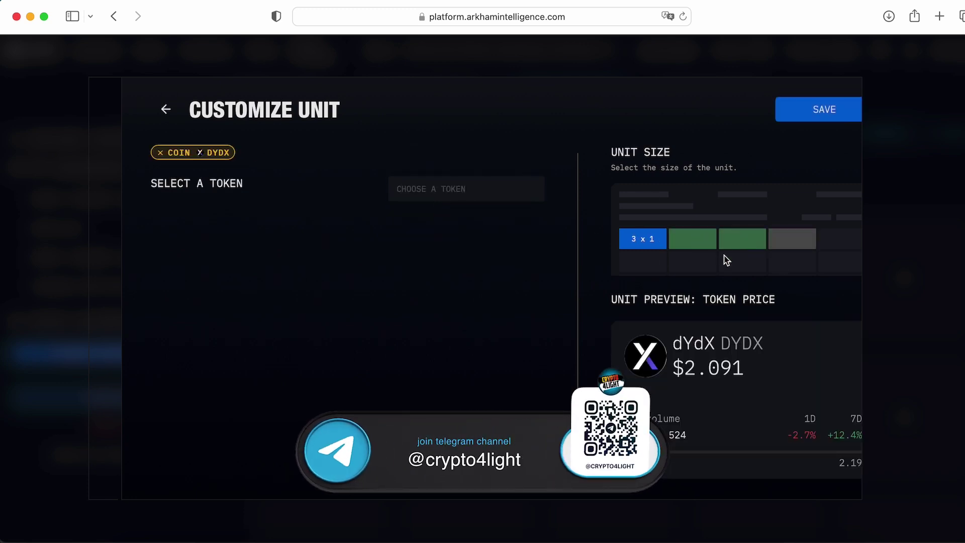
click(790, 244)
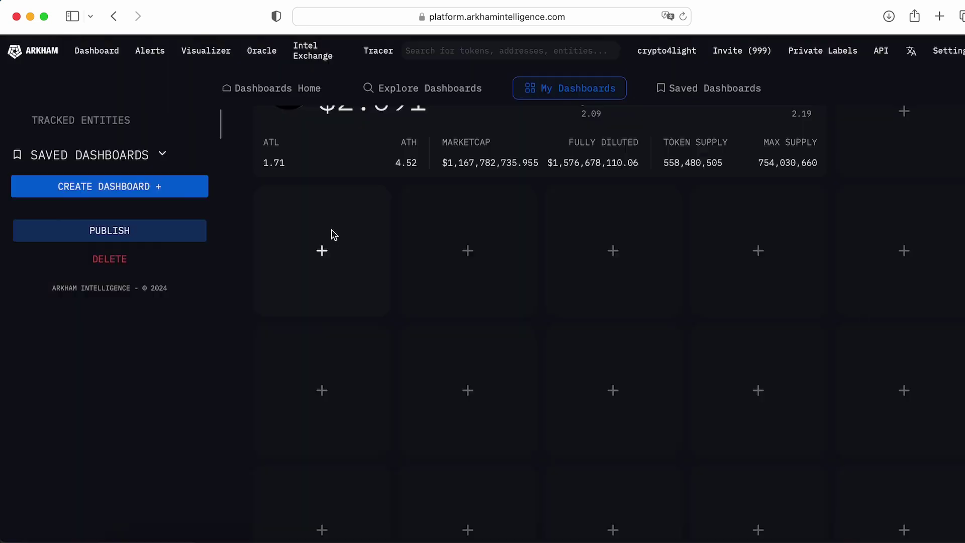
Save the DYDX price card and choose a Token Exchange Flow unit for the next tile.
click(330, 233)
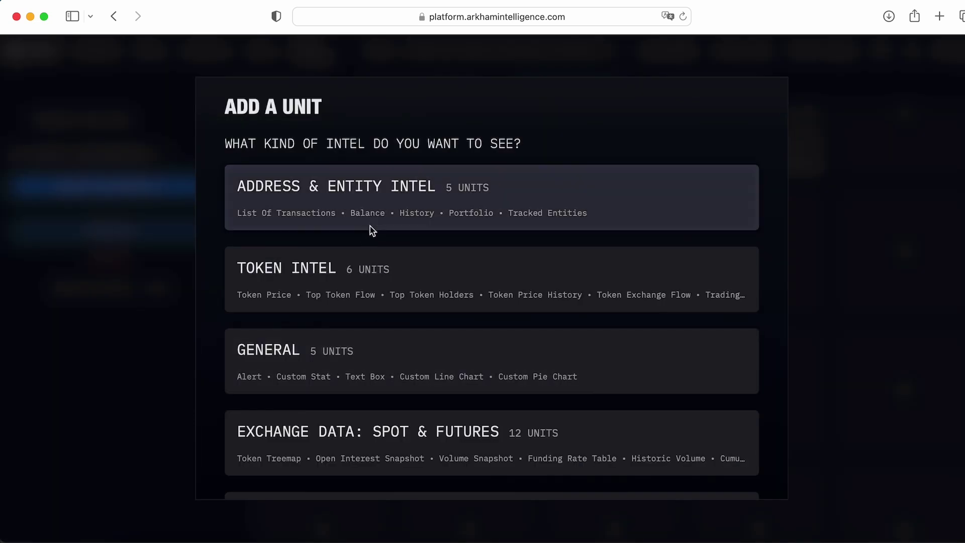
scroll(390, 302, down, 1)
click(502, 274)
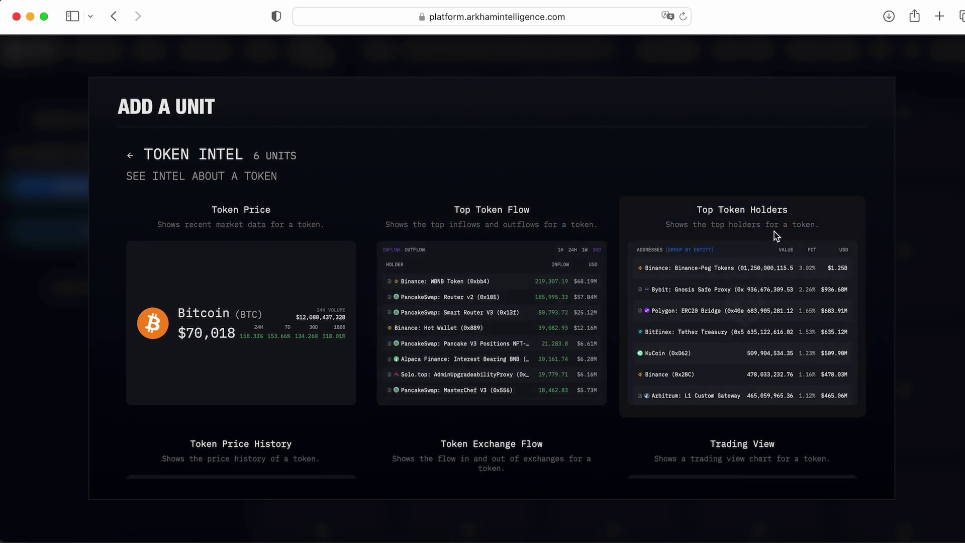
scroll(771, 249, down, 2)
scroll(506, 372, down, 4)
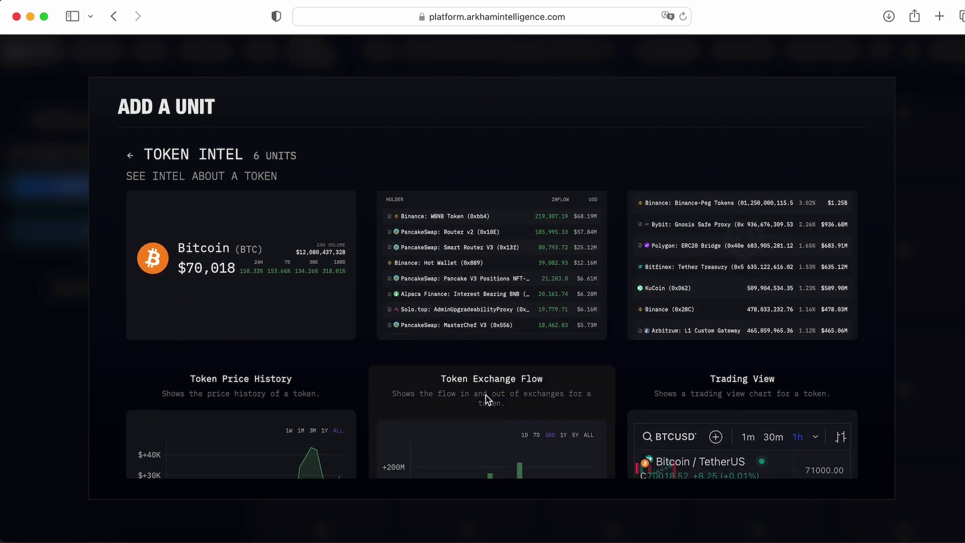
click(498, 332)
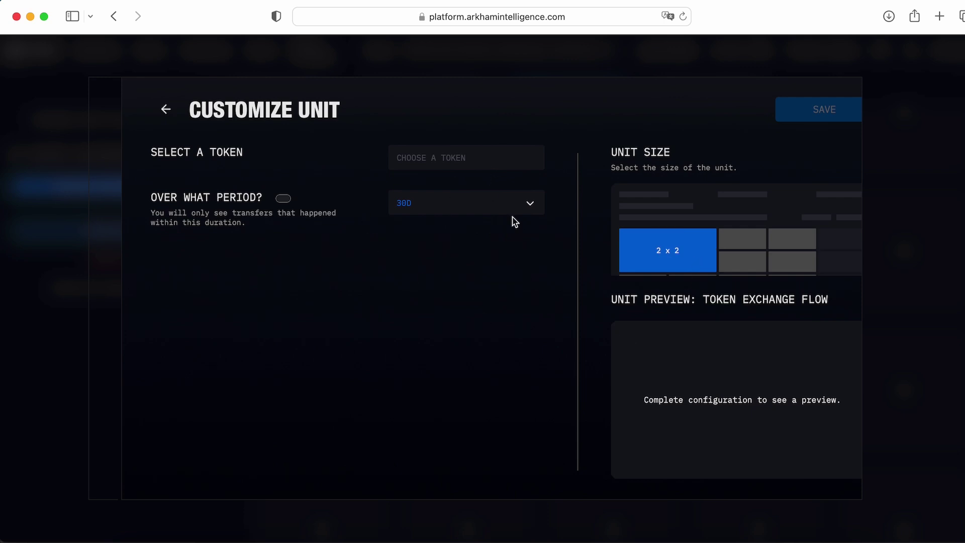
Configure the exchange flow for DYDX over 30D and save it.
click(529, 203)
click(419, 285)
click(437, 162)
text(dydx)
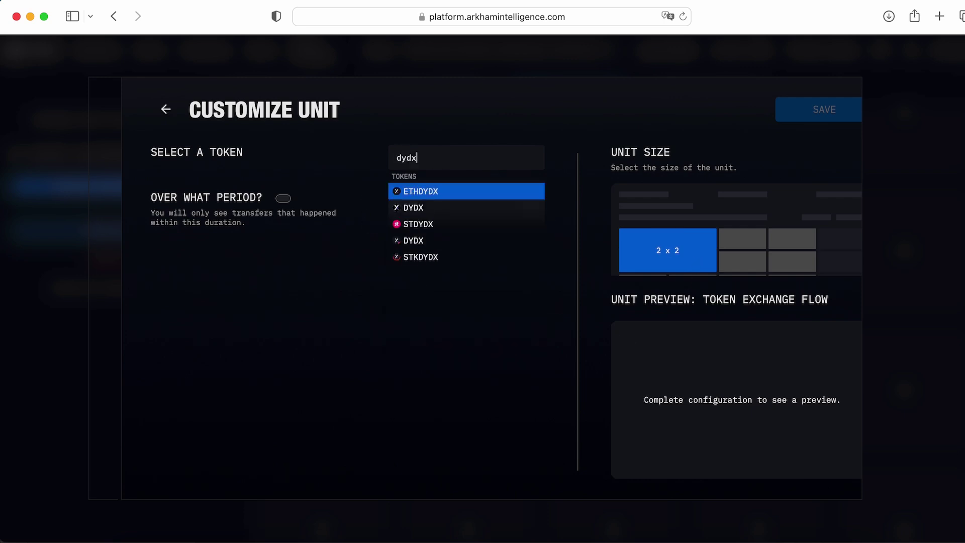
click(435, 209)
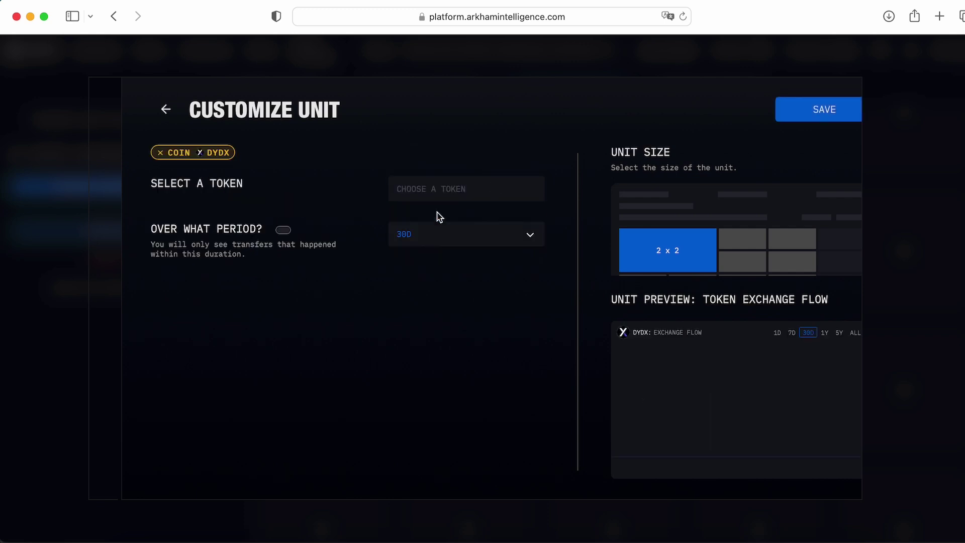
click(828, 112)
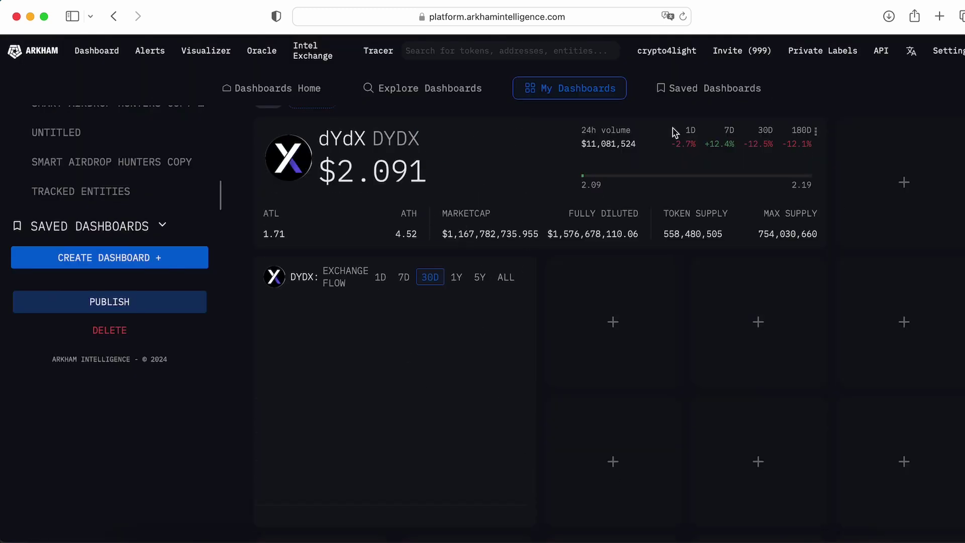
Add a Portfolio unit for the DWF Labs entity, found by searching 'dwf', and save it.
click(610, 338)
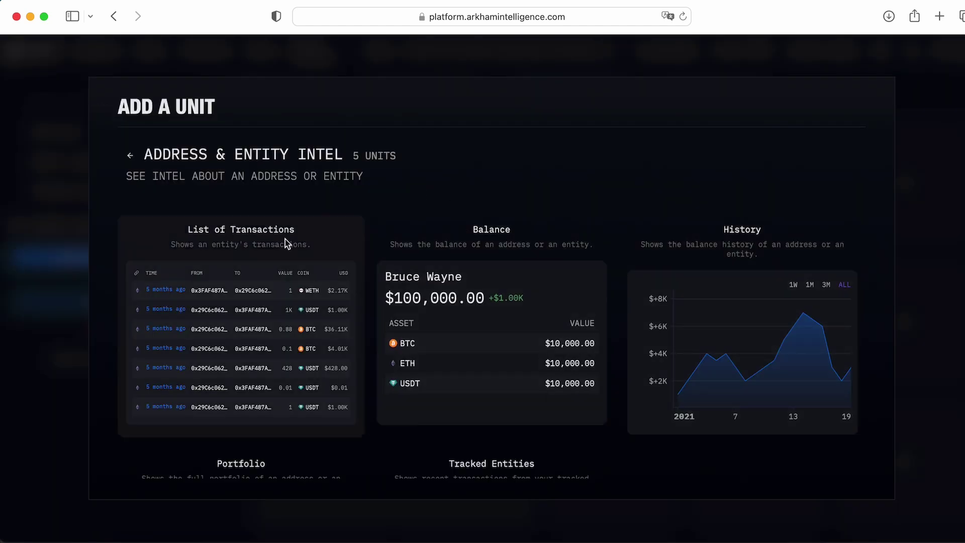
scroll(301, 251, down, 5)
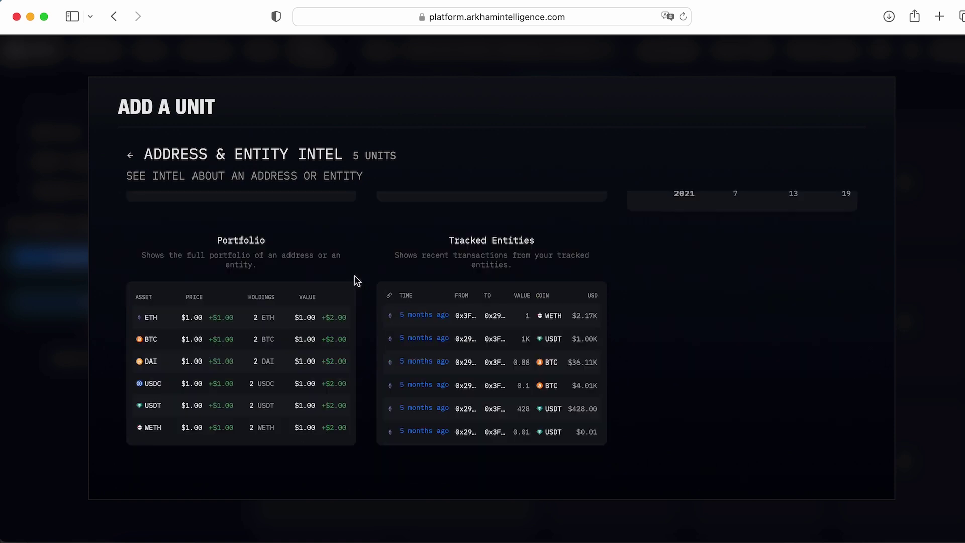
click(257, 259)
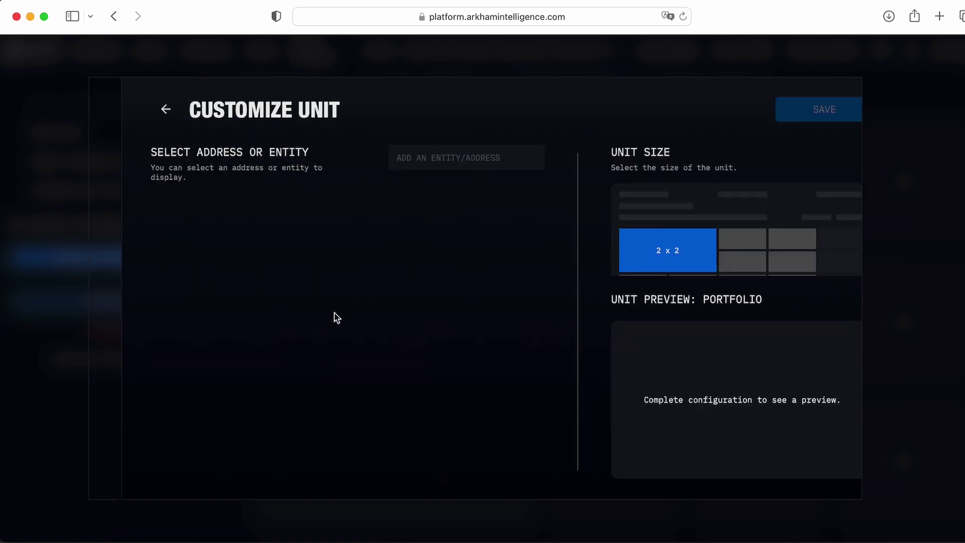
click(438, 159)
text(dwf)
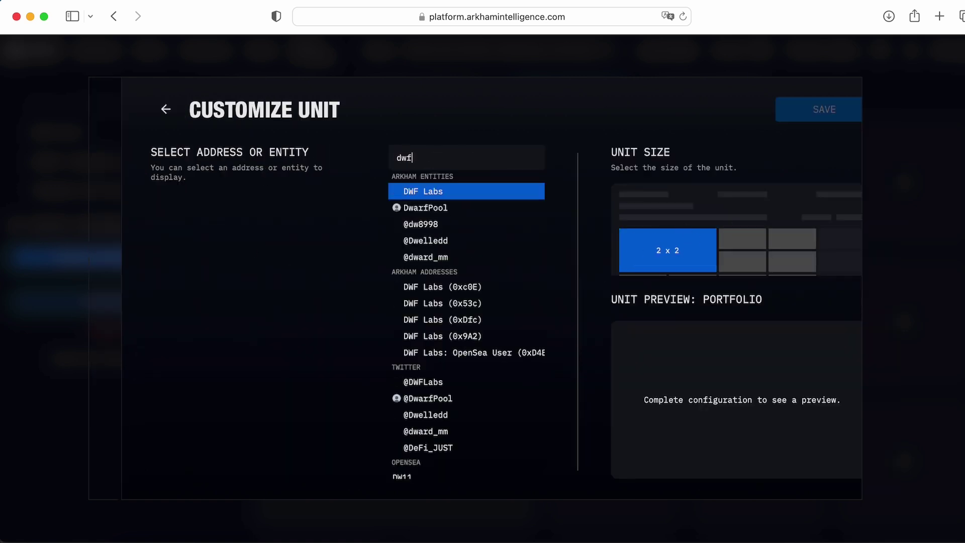
click(455, 190)
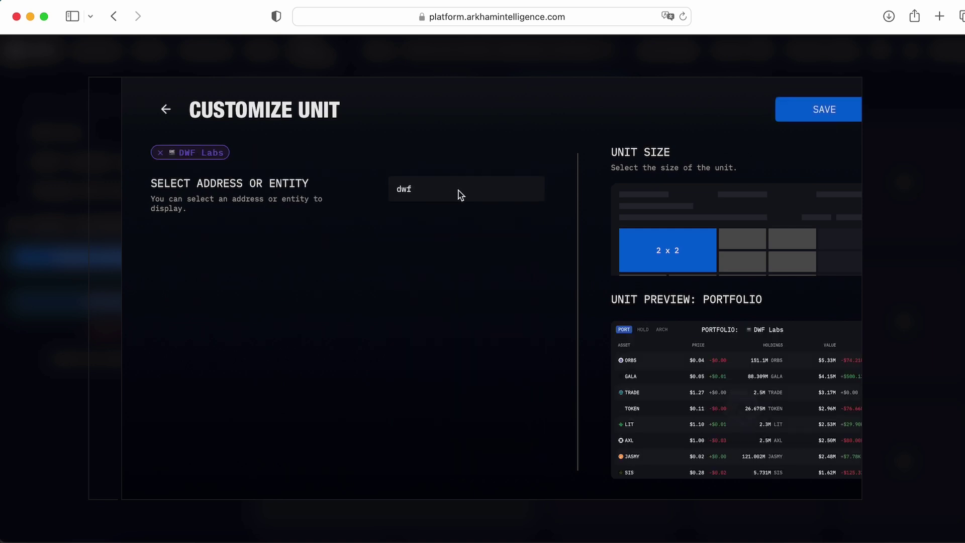
click(823, 111)
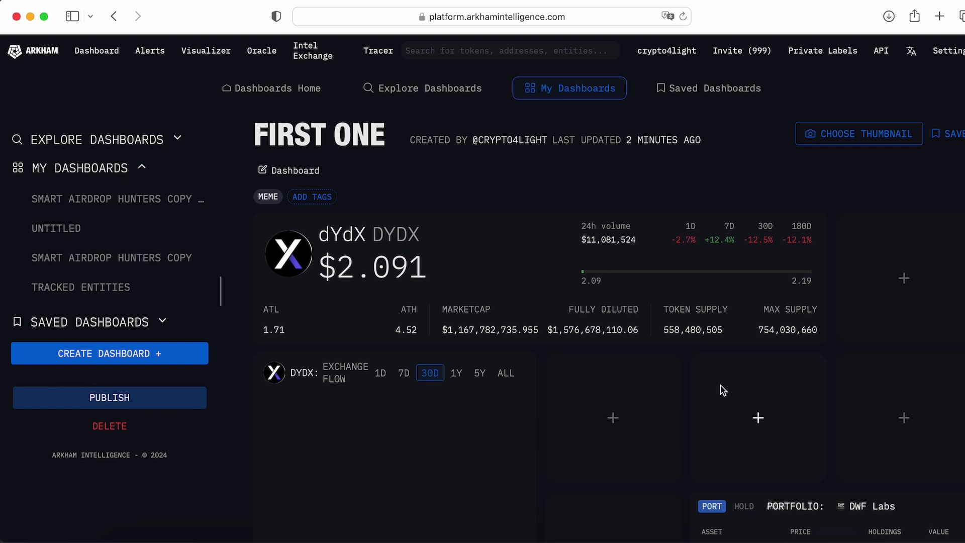
Return to the Arkham home page via the ARKHAM logo.
click(57, 54)
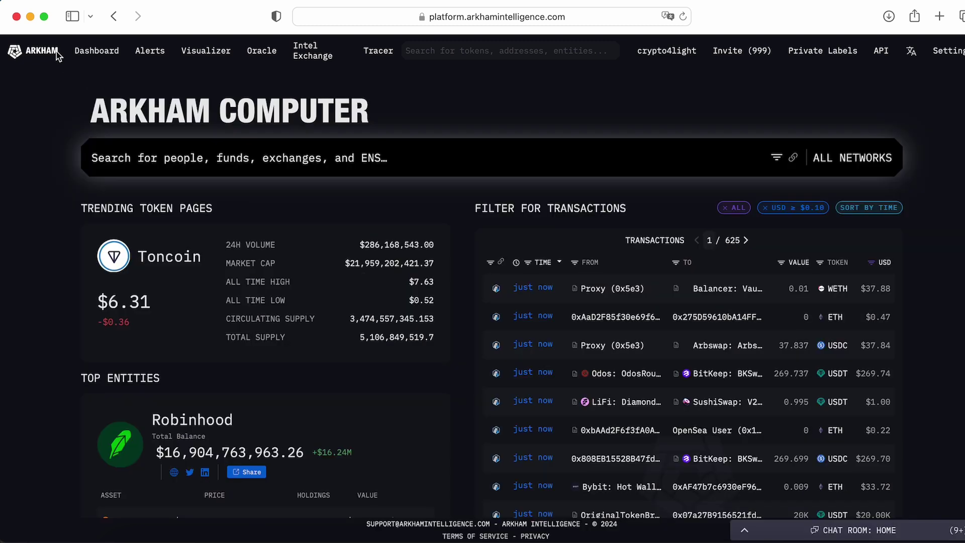